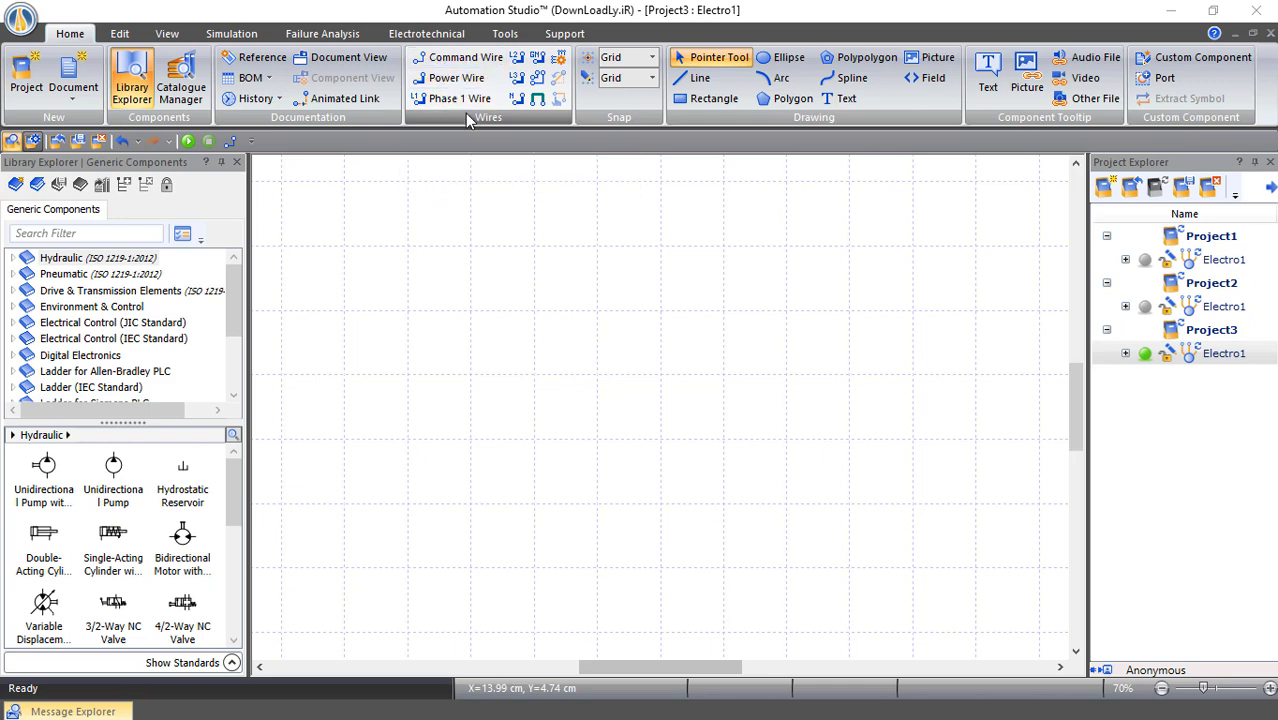
click(537, 80)
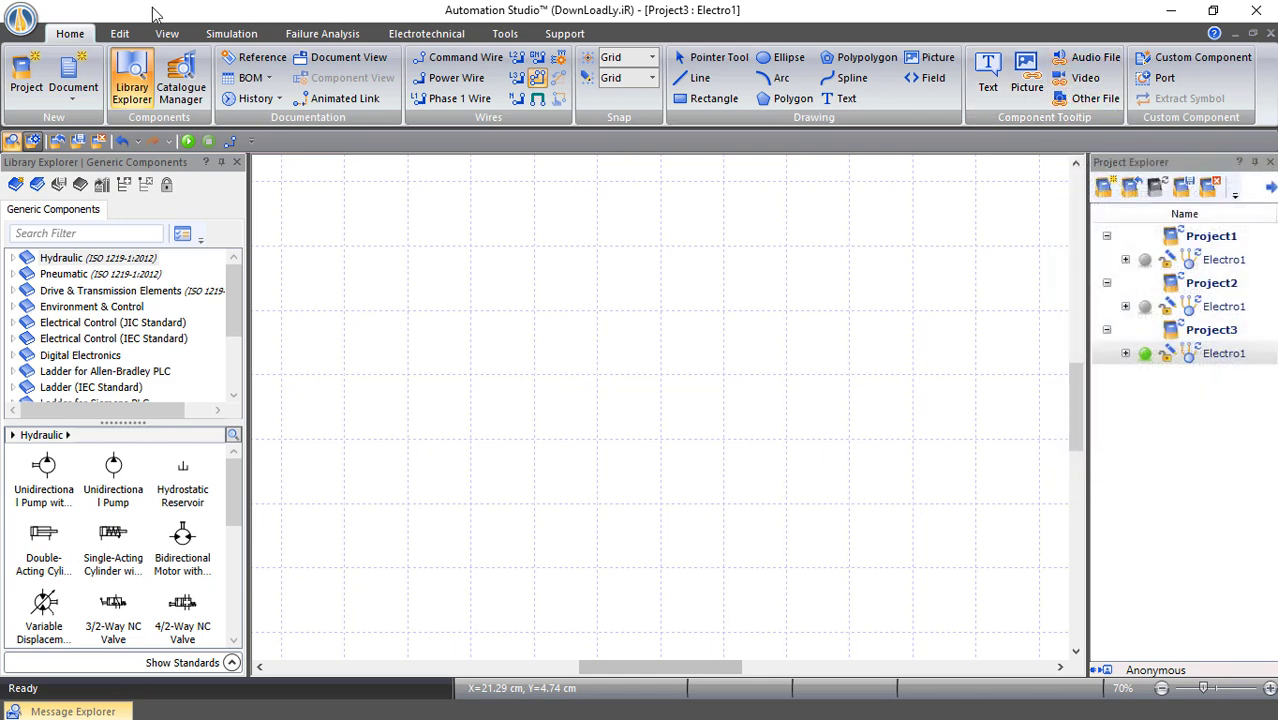
click(120, 34)
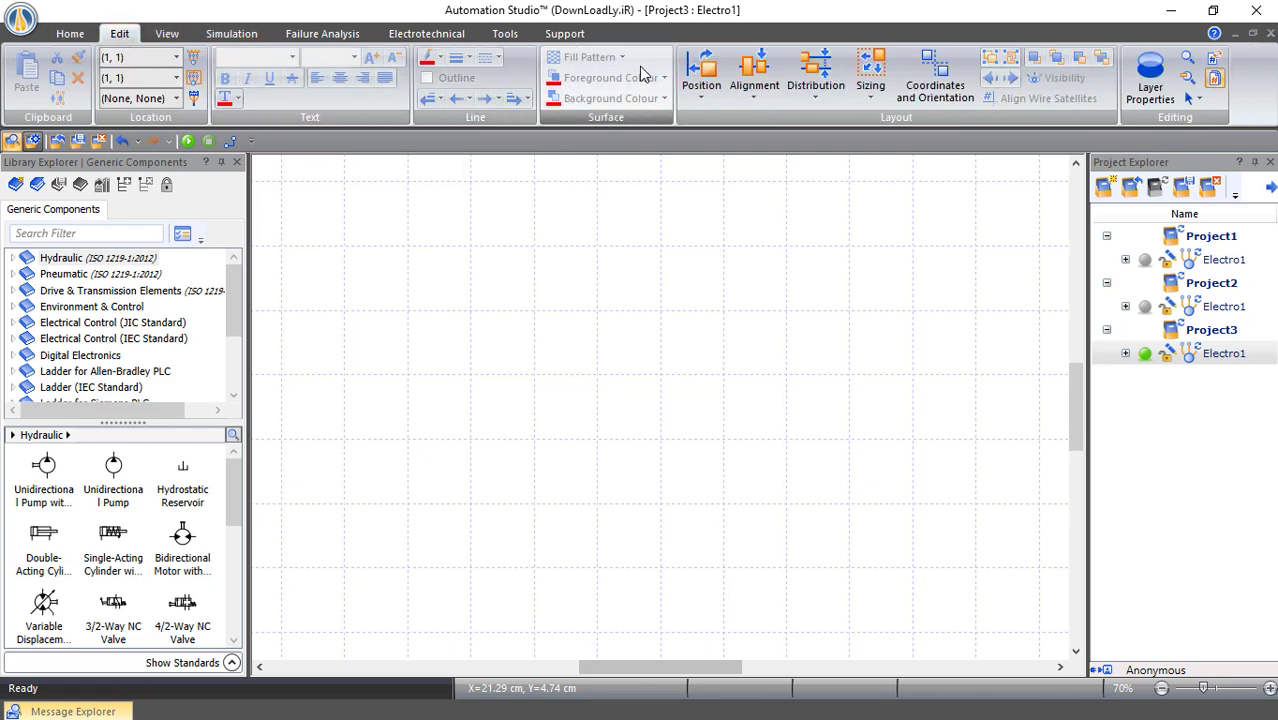
click(175, 36)
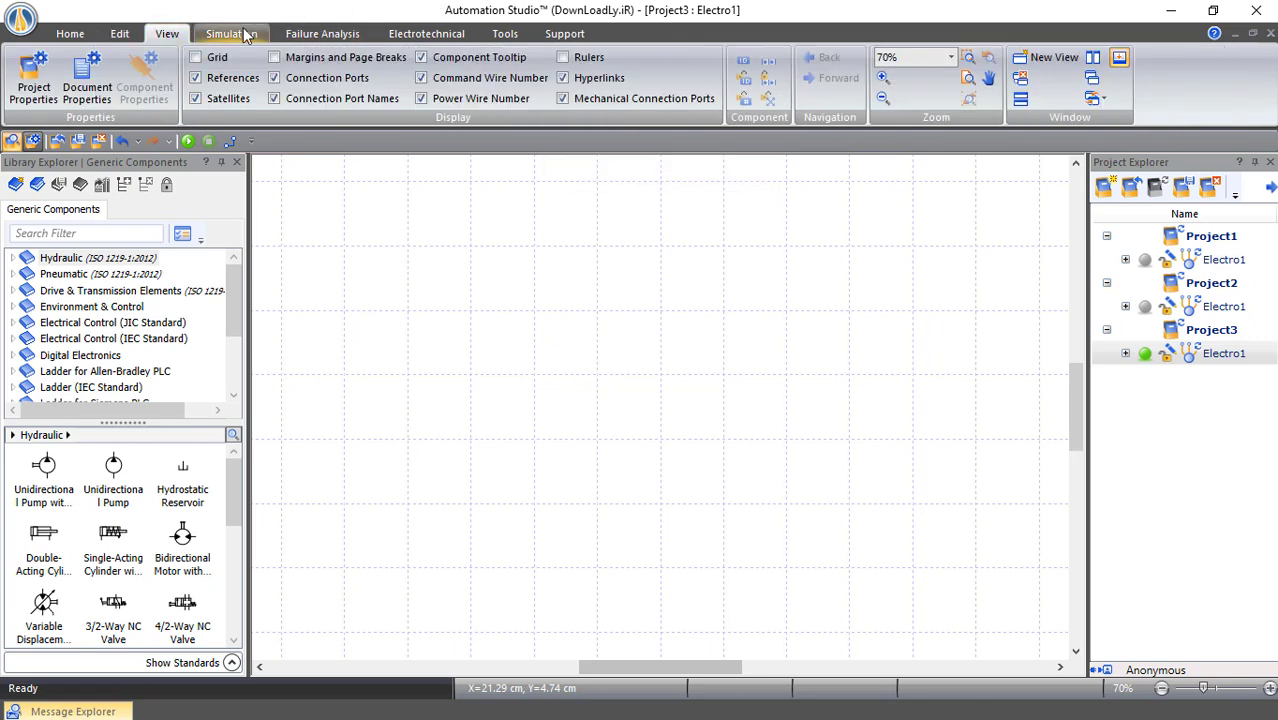
click(245, 35)
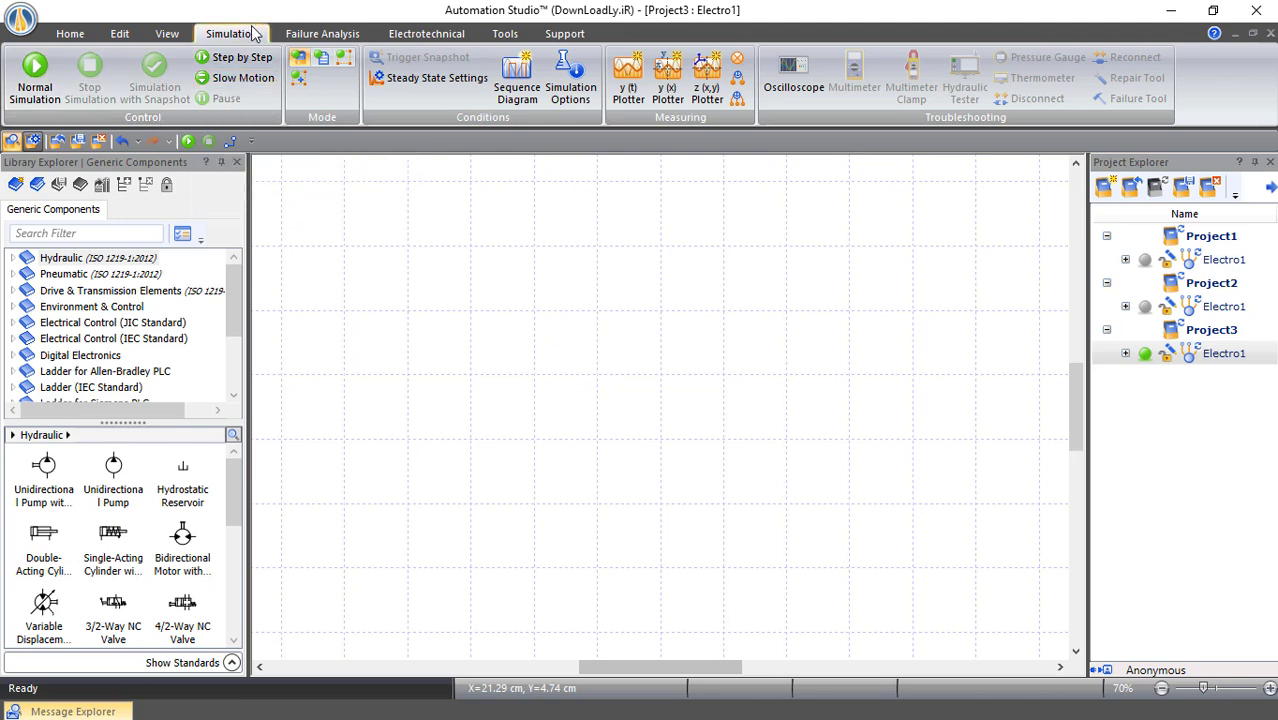
click(313, 35)
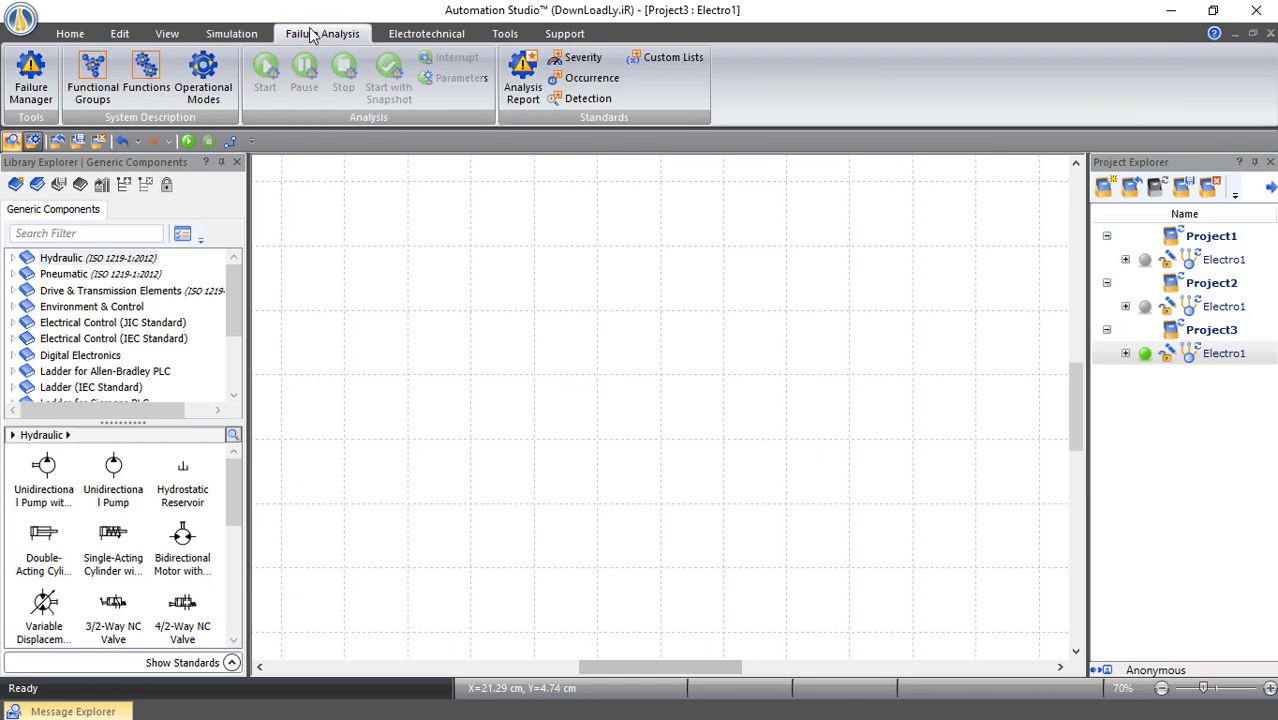
click(428, 34)
click(505, 34)
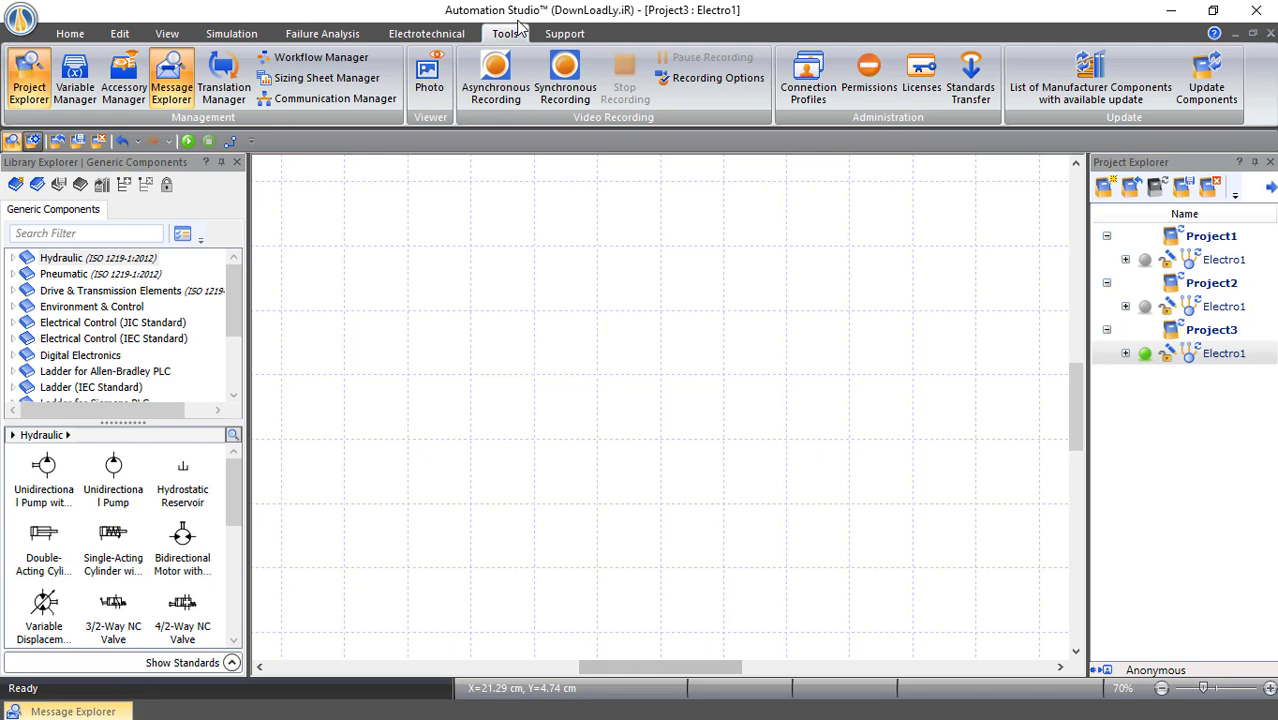
Create a new project from the Electro IEC ISO A3 template
click(72, 34)
click(28, 72)
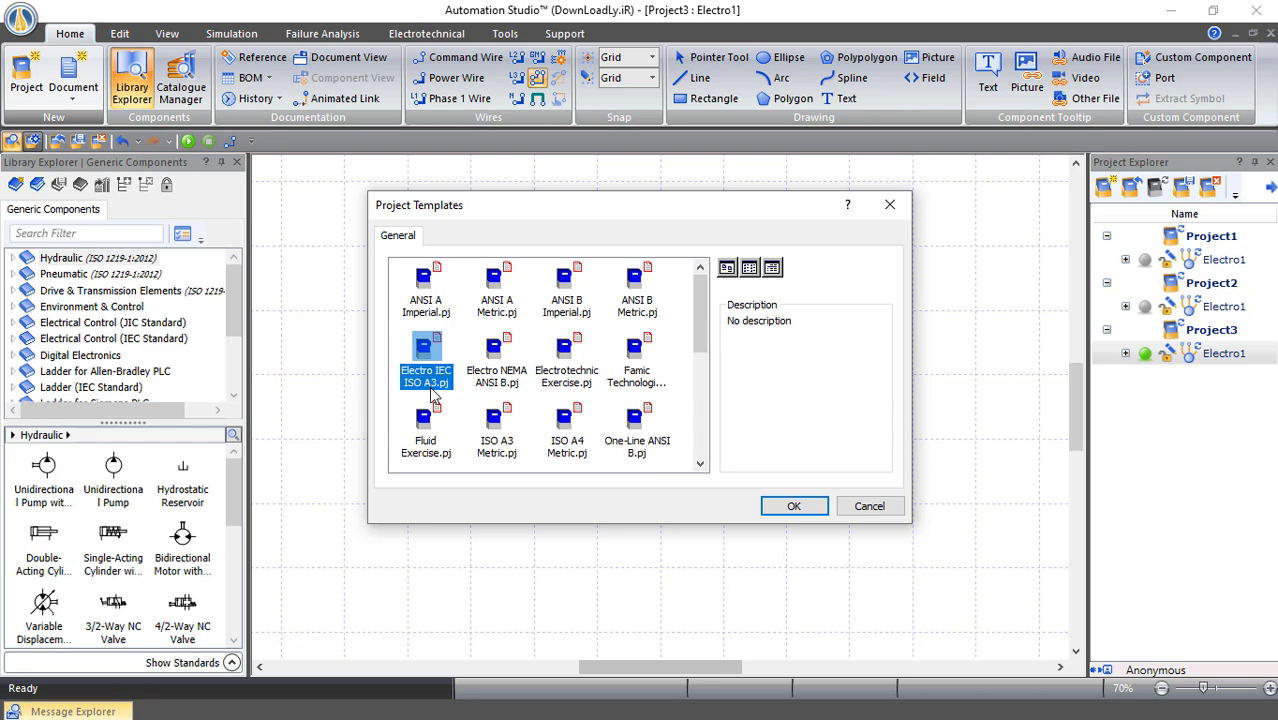
click(793, 505)
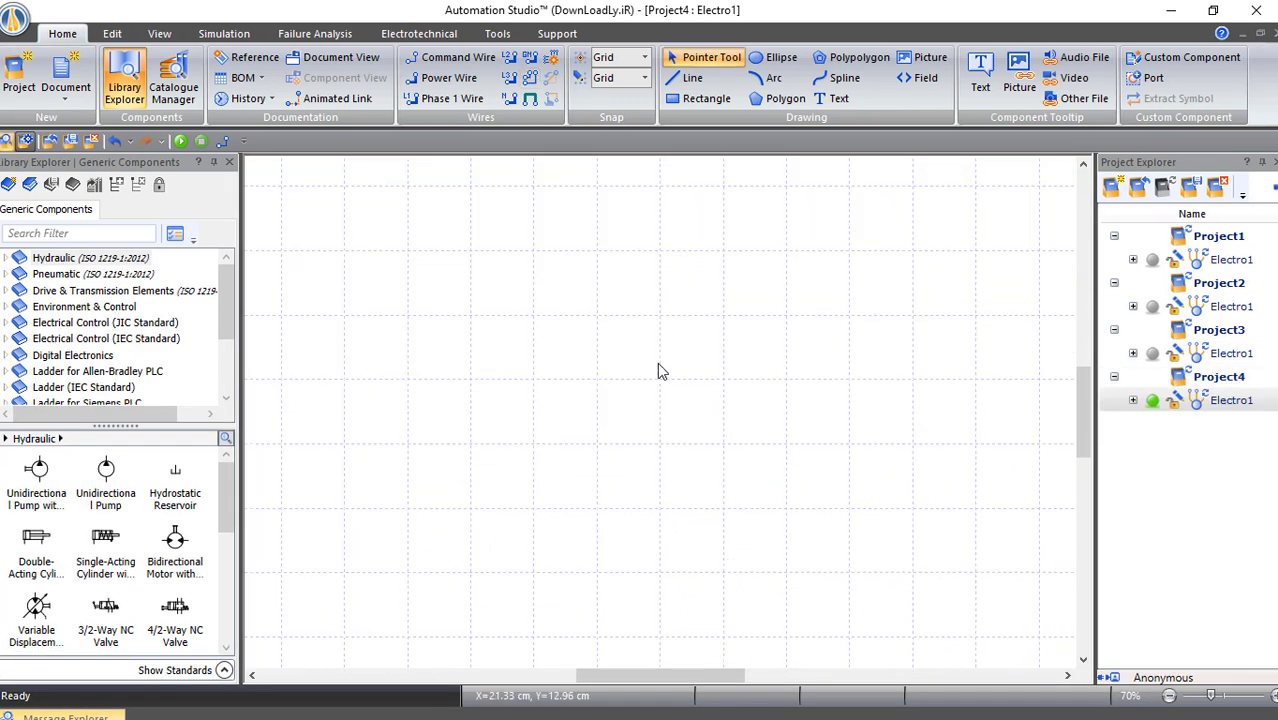
Expand the Electrotechnical IEC component library down to the subcategories of its Power category
drag(228, 318, 228, 376)
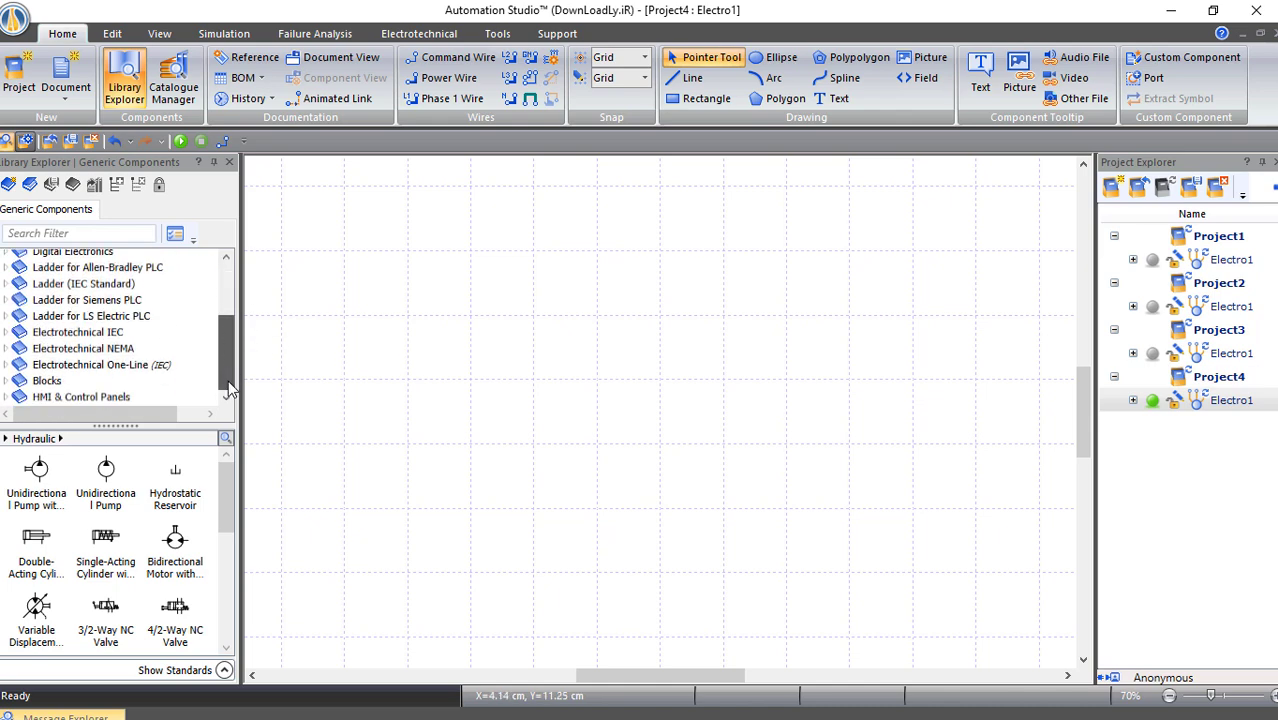
click(88, 340)
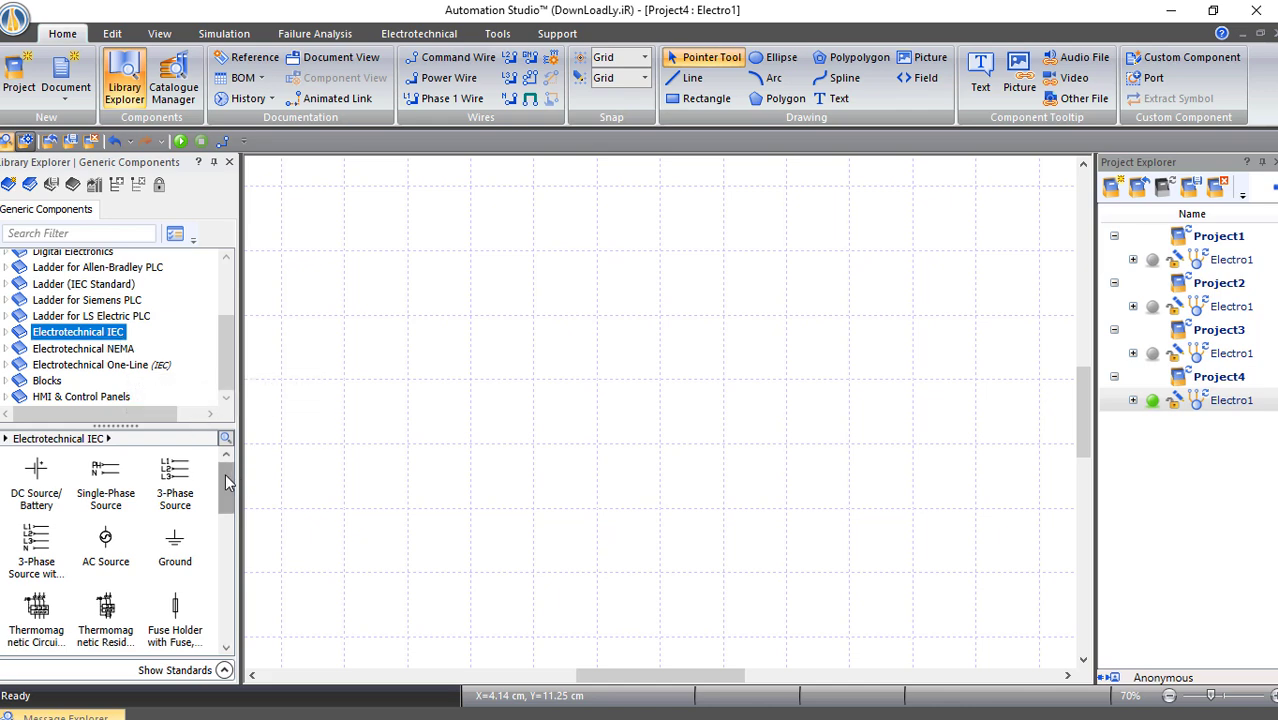
mouse_move(225, 473)
mouse_down()
mouse_move(225, 600)
mouse_move(224, 462)
mouse_up()
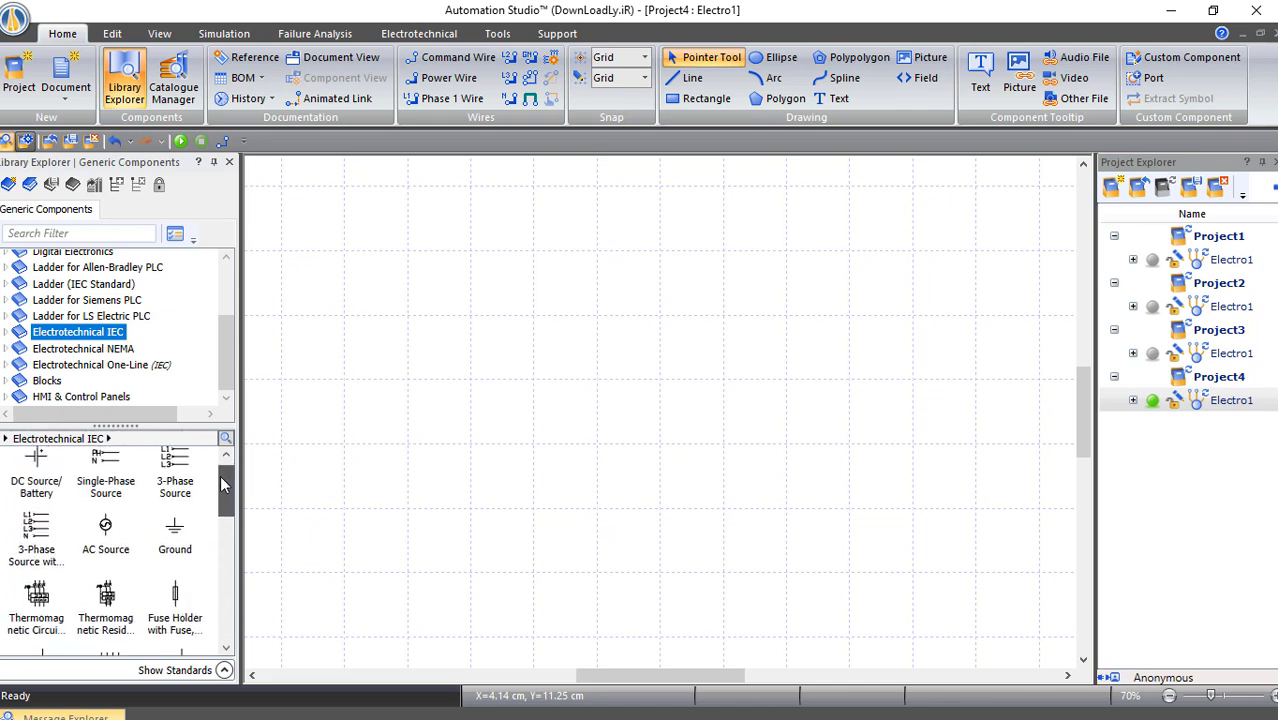
click(6, 332)
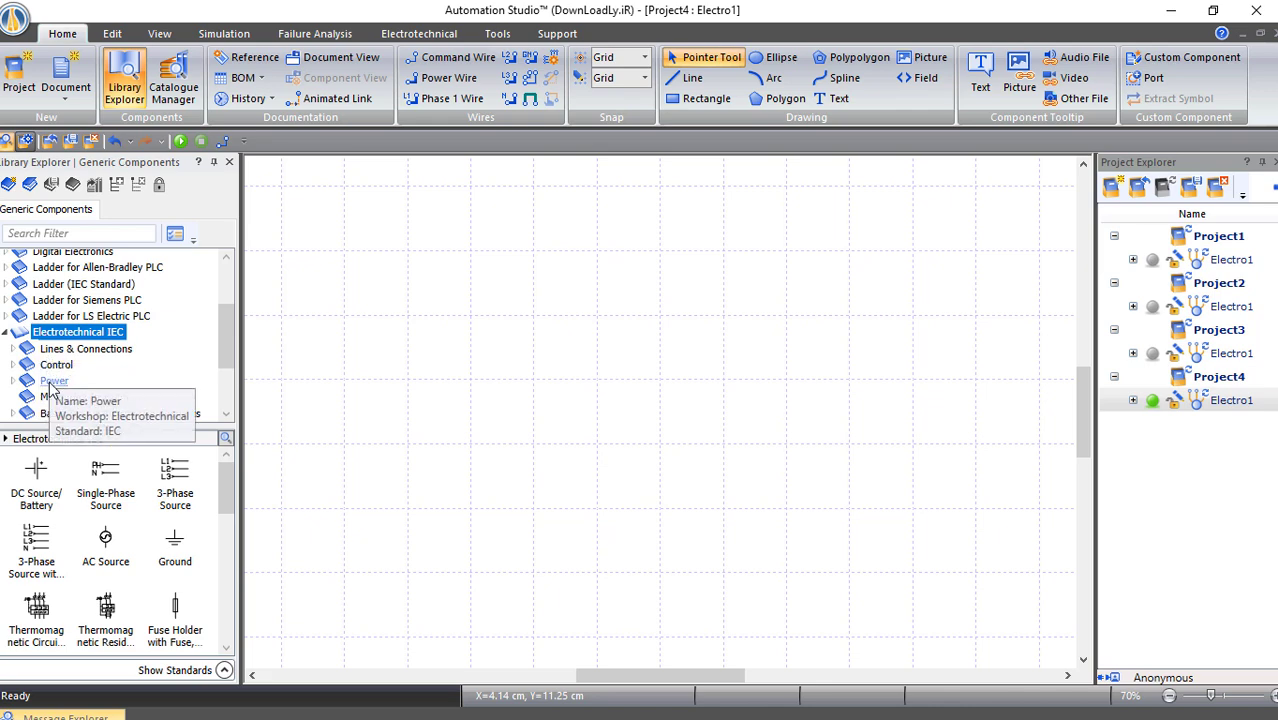
scroll(52, 390, down, 1)
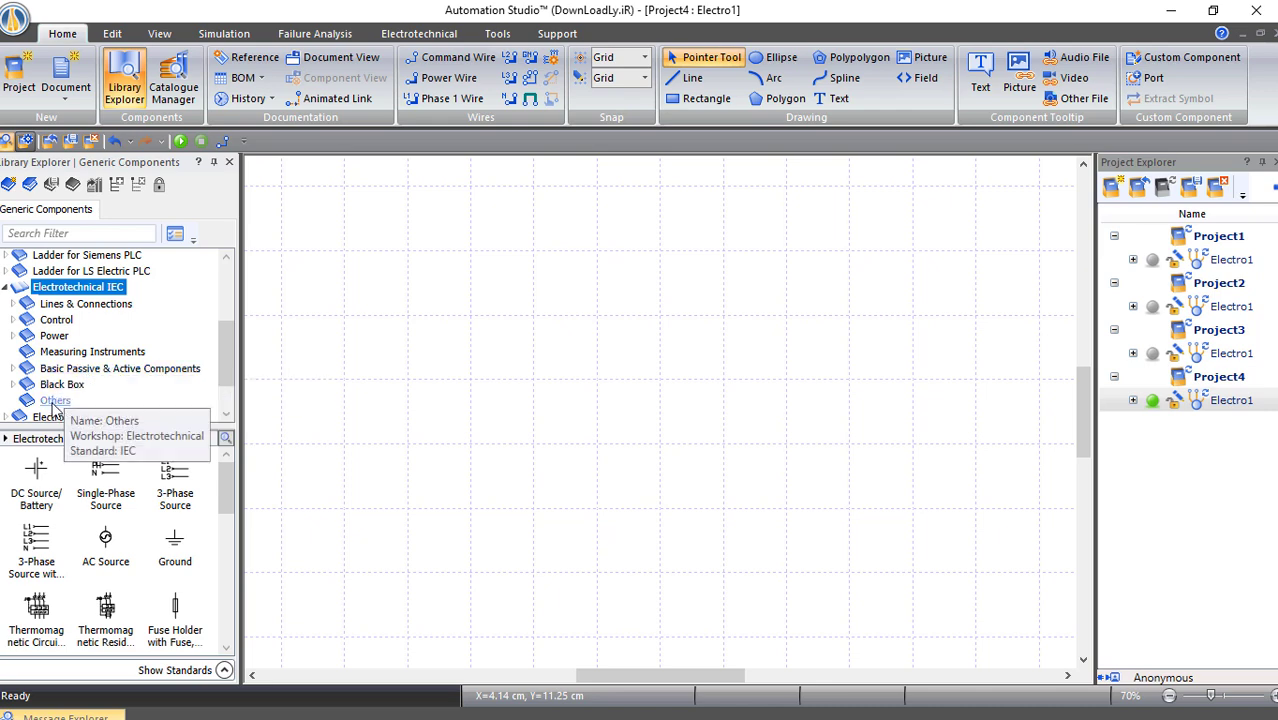
click(13, 336)
Examine the Power library's component categories, from Energy Sources, converters and transformers through motor starters, protections, contactor poles and Motors
click(68, 354)
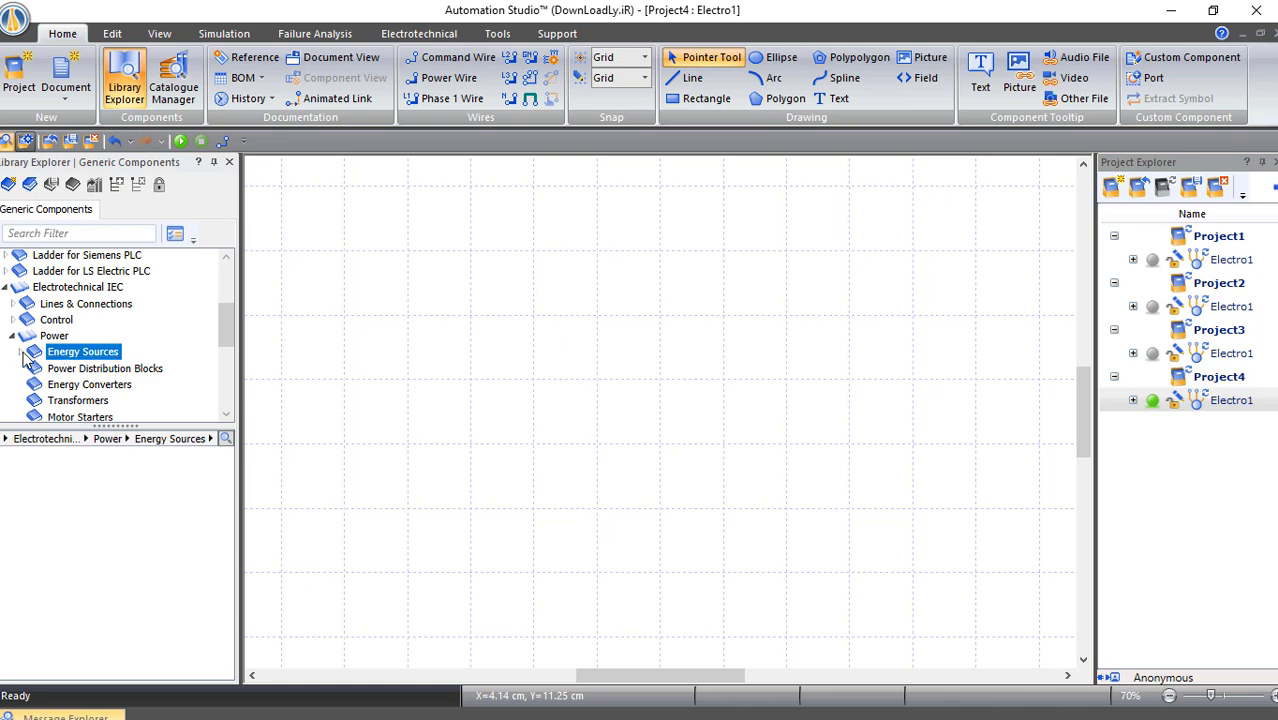
double_click(68, 358)
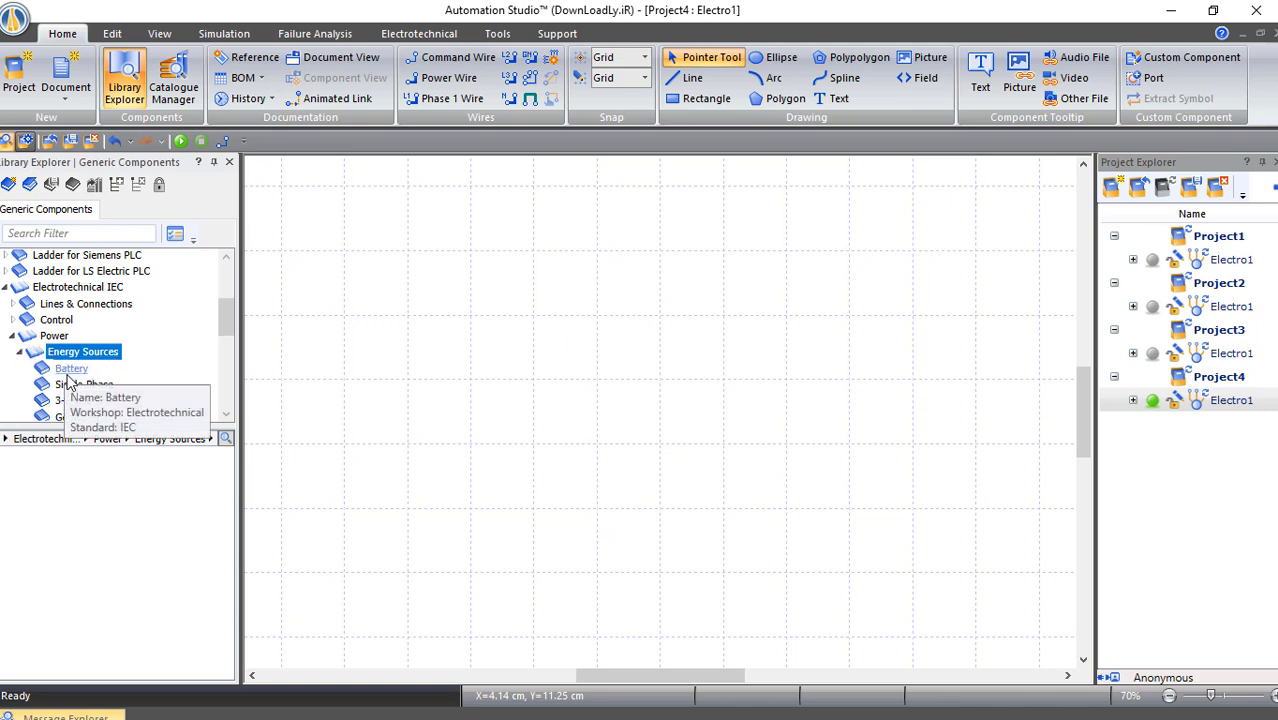
scroll(70, 380, down, 1)
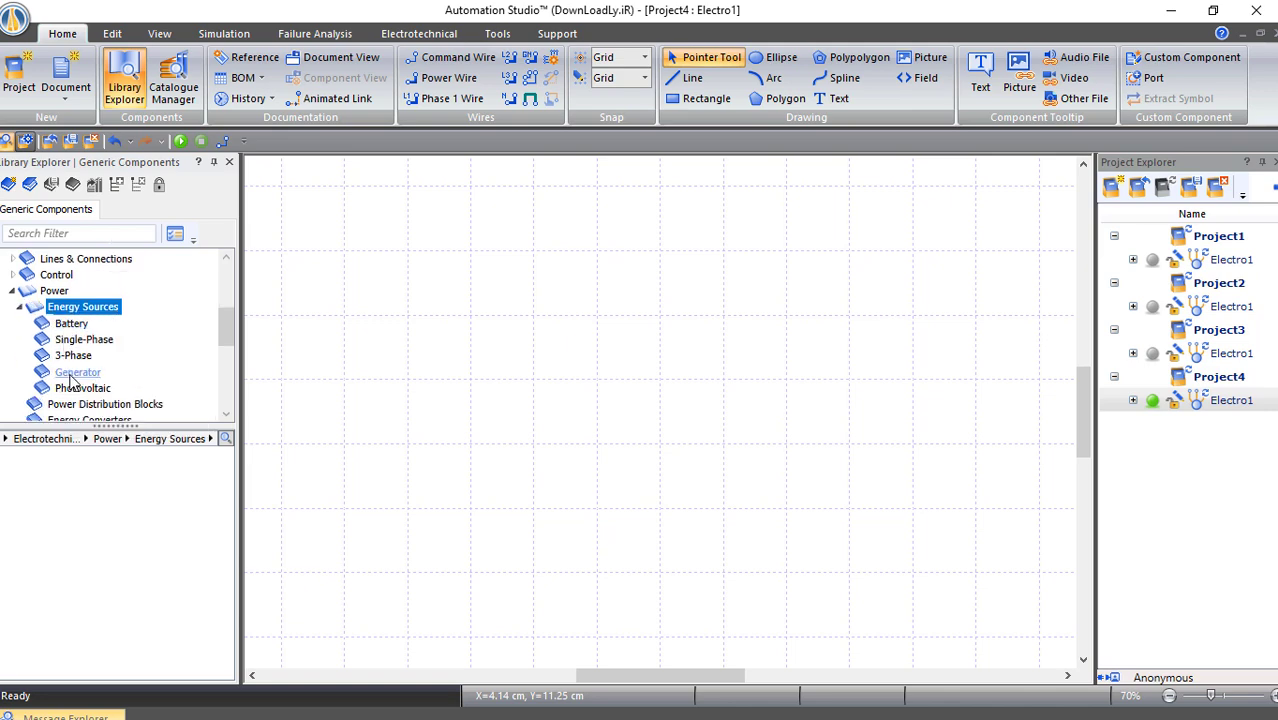
click(21, 307)
click(76, 324)
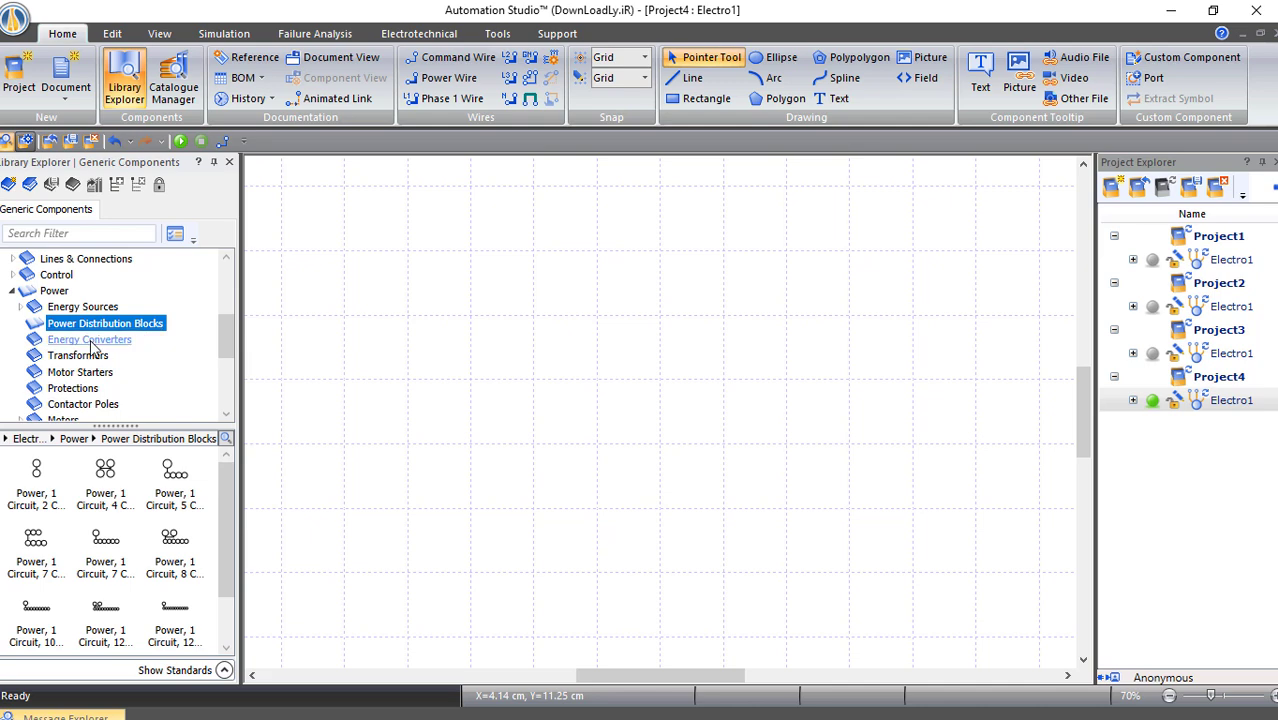
click(91, 342)
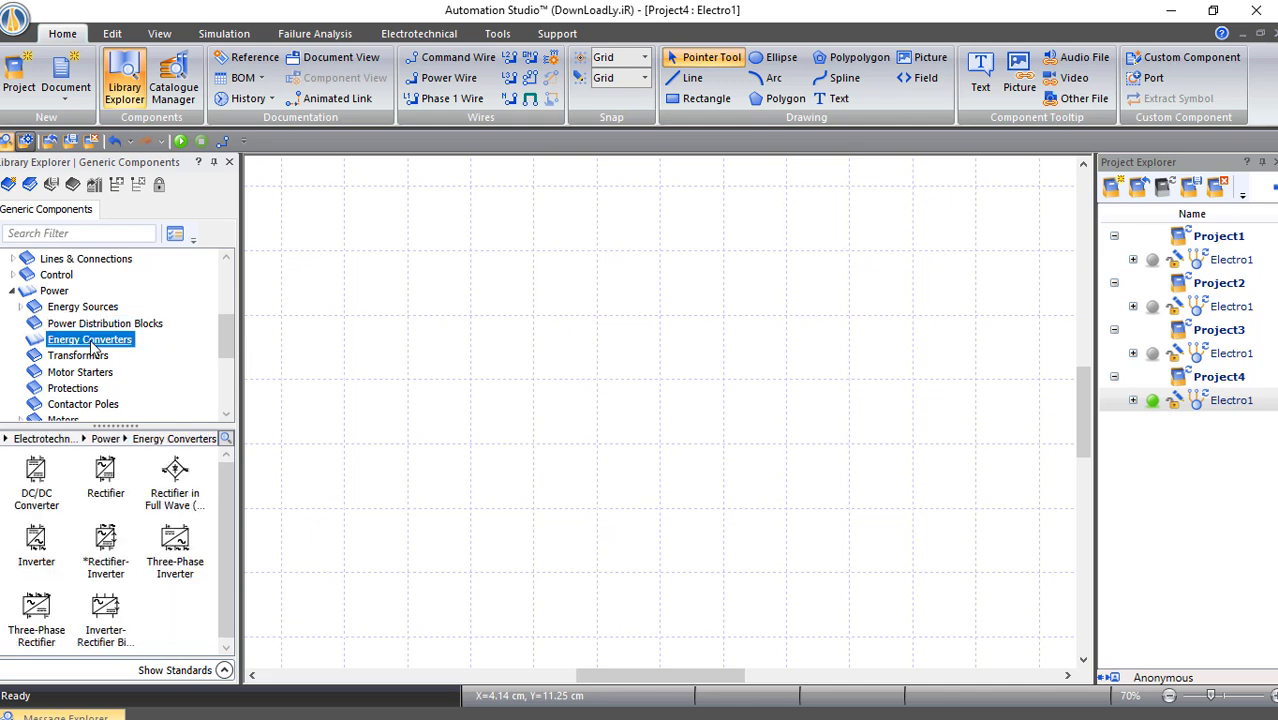
click(92, 358)
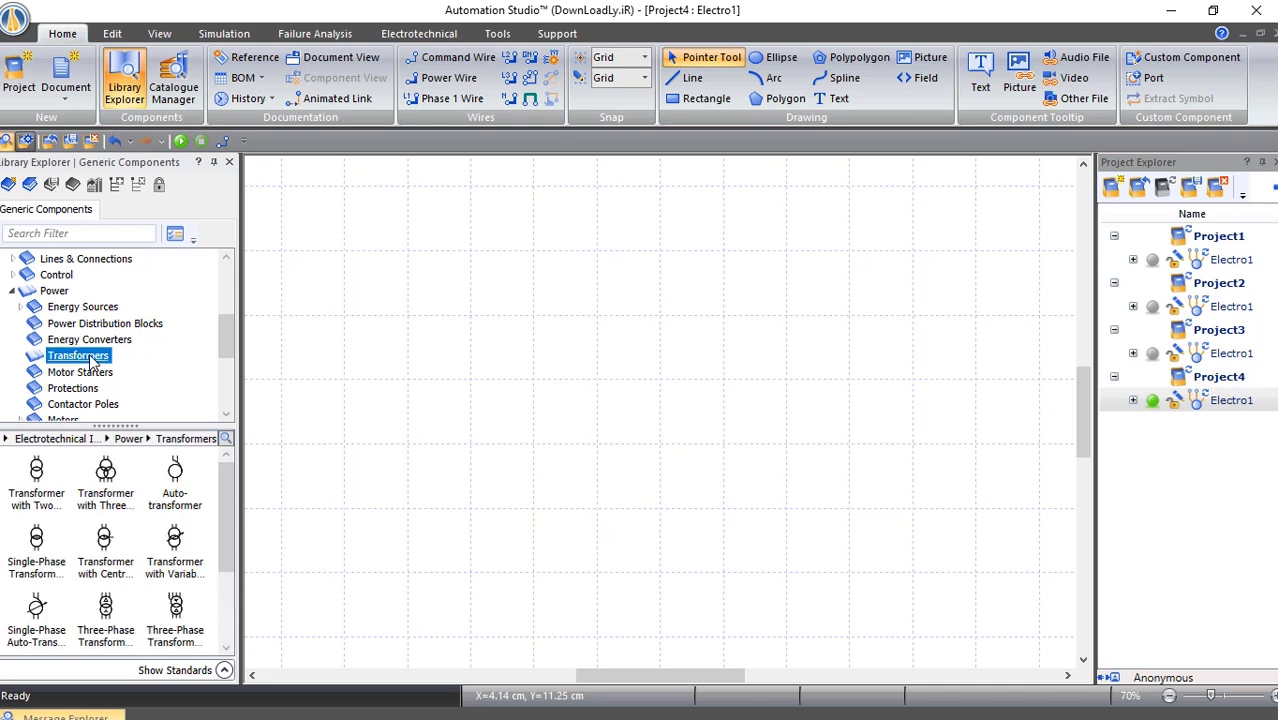
click(88, 374)
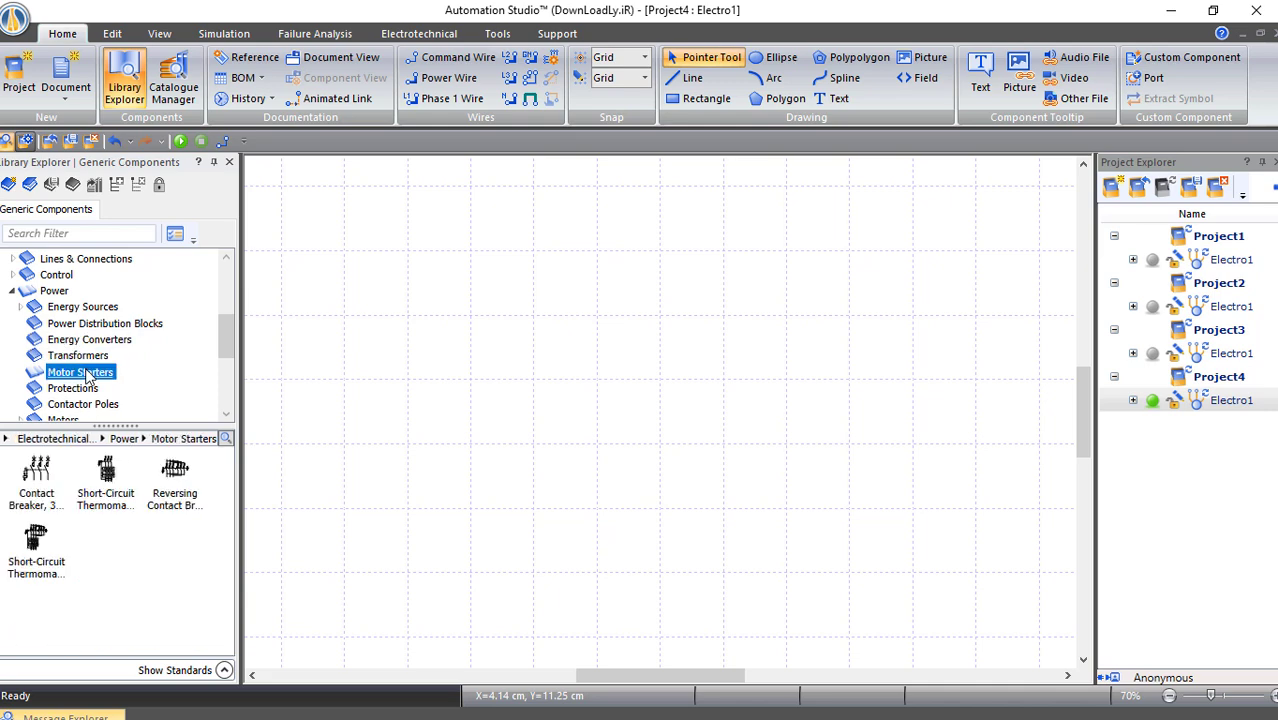
click(87, 390)
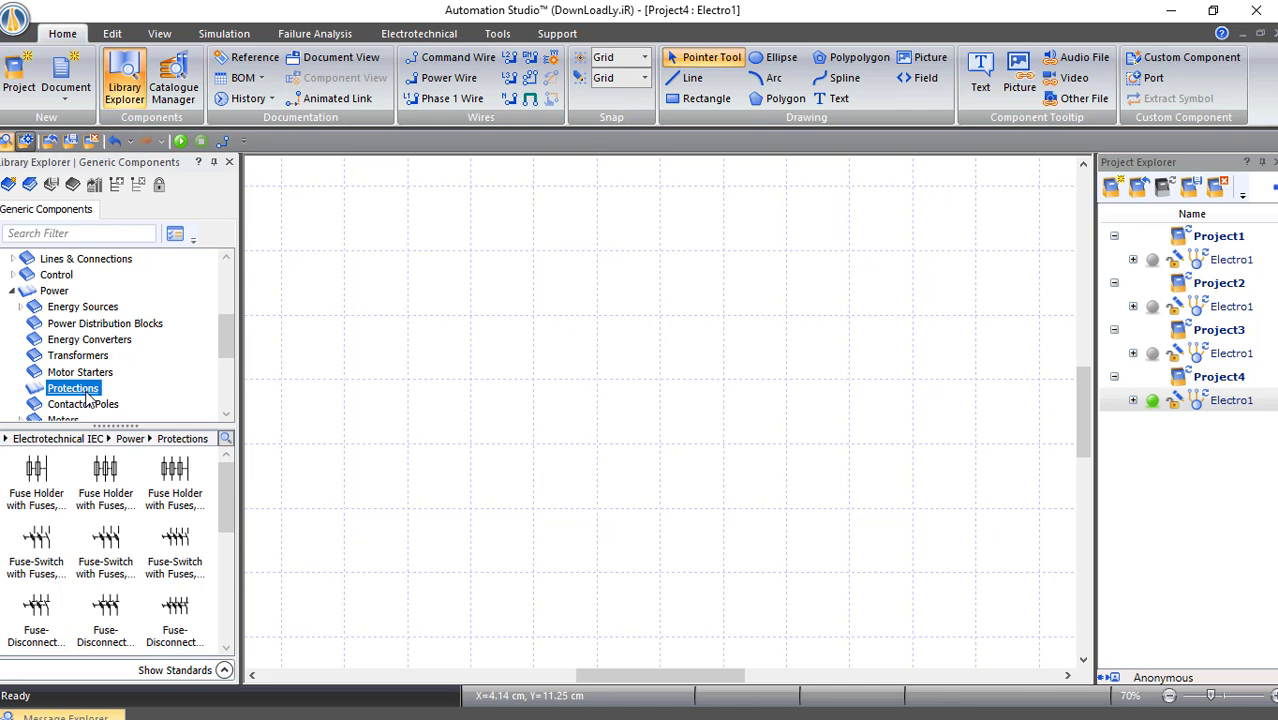
scroll(87, 400, down, 1)
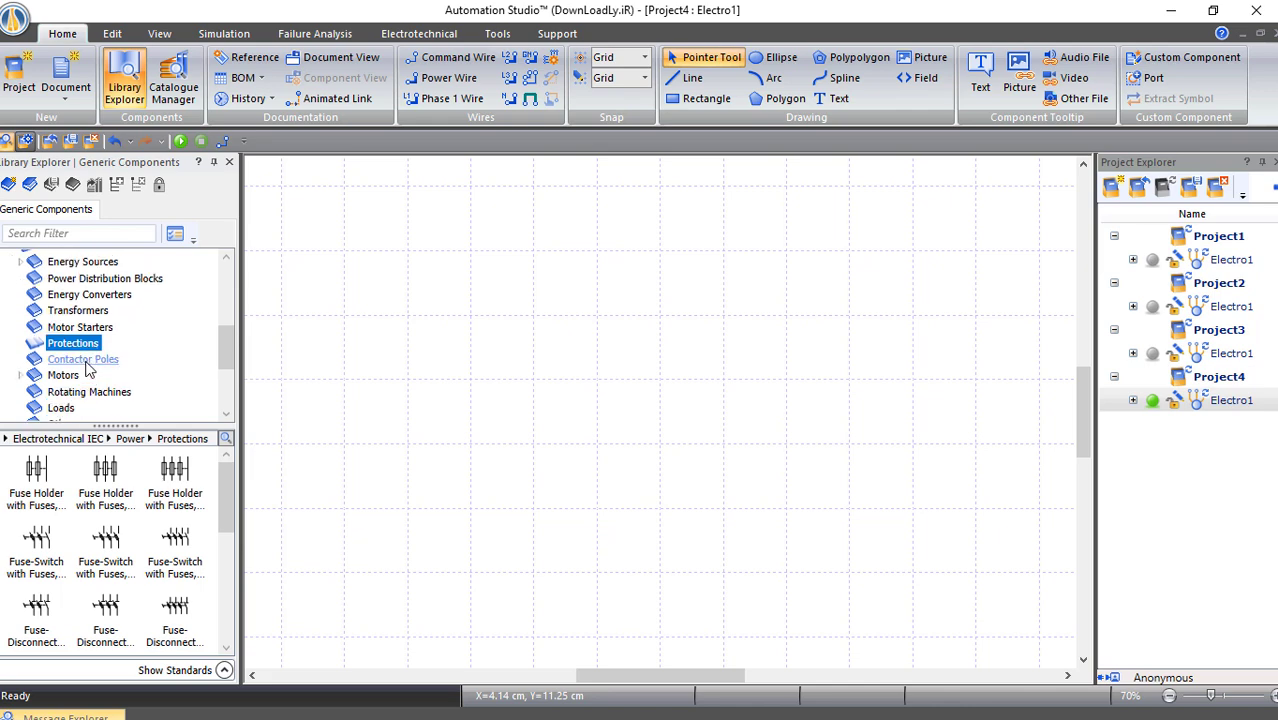
click(85, 361)
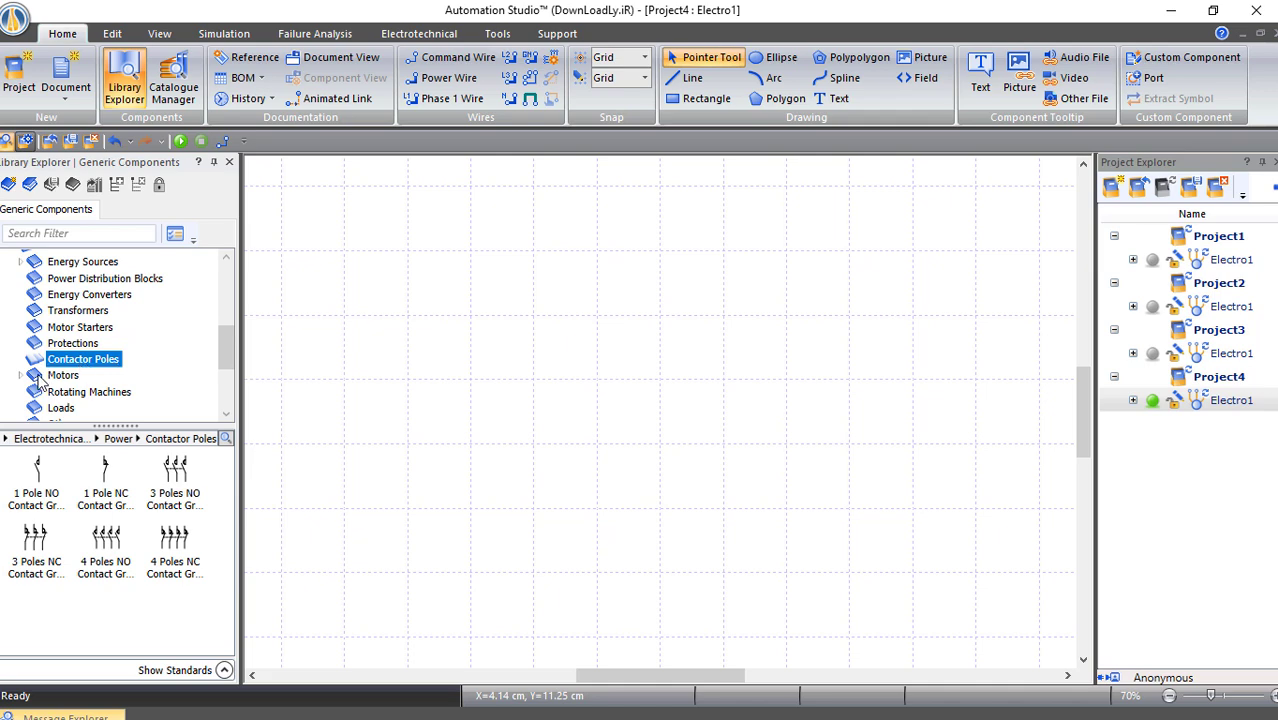
click(61, 378)
click(21, 376)
scroll(60, 350, down, 2)
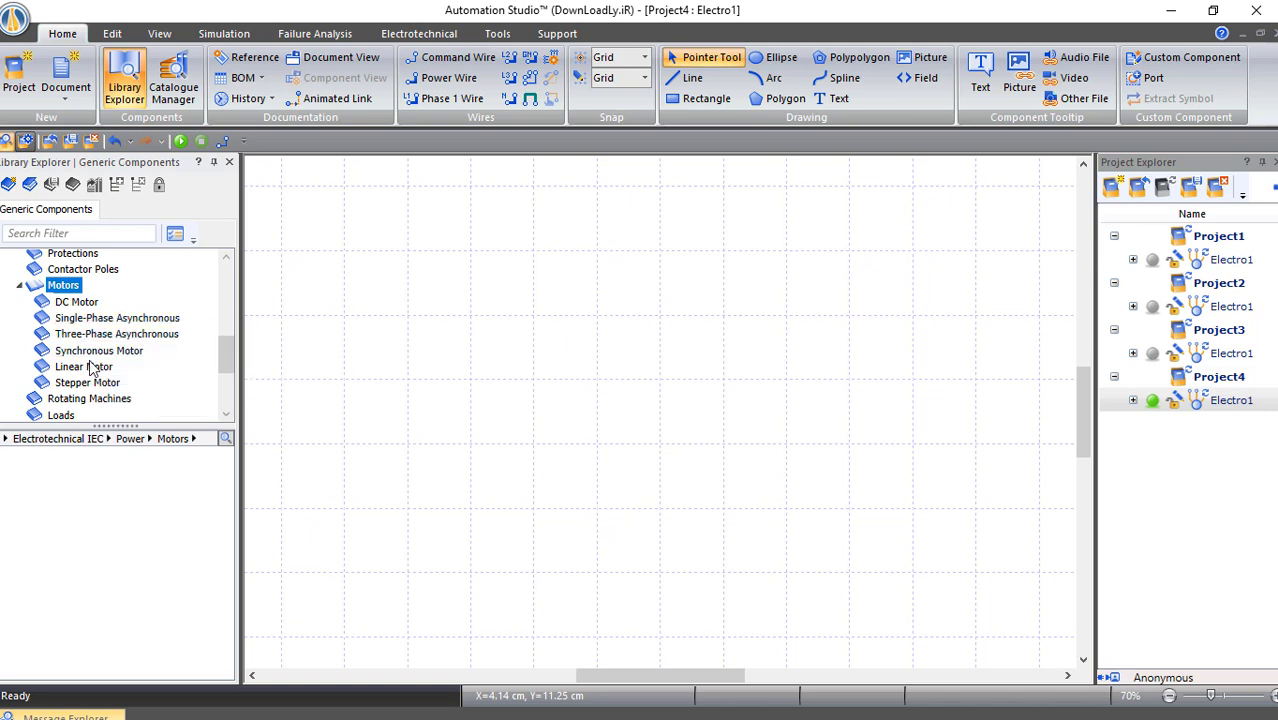
click(19, 285)
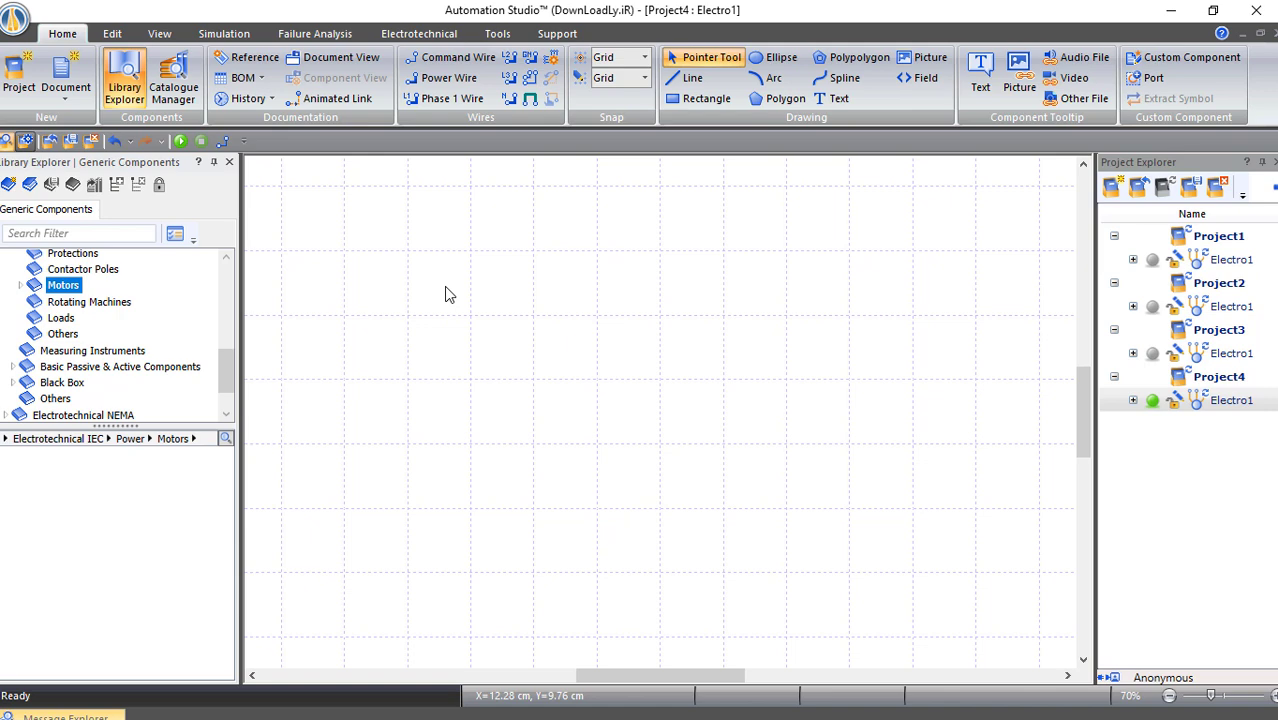
Place a 3-Phase Source from the IEC Power energy sources on the diagram at about X 12.5 cm, Y 7 cm
scroll(140, 345, up, 3)
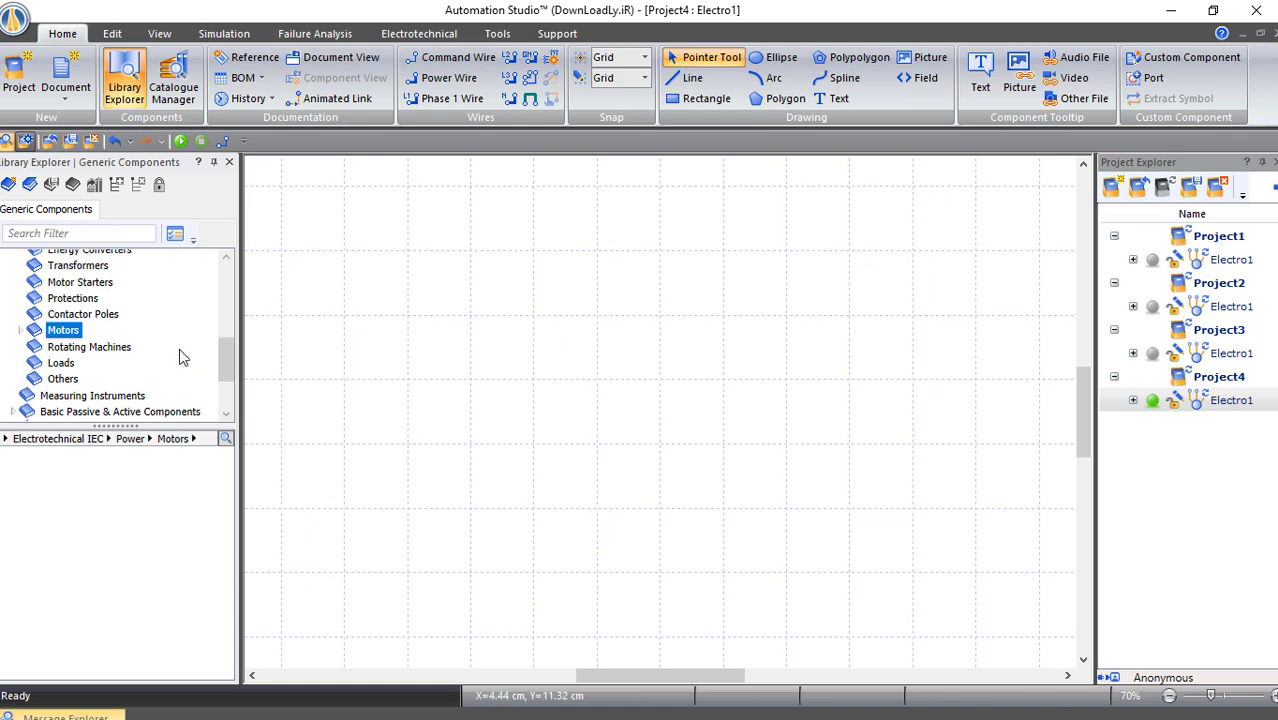
scroll(137, 348, up, 1)
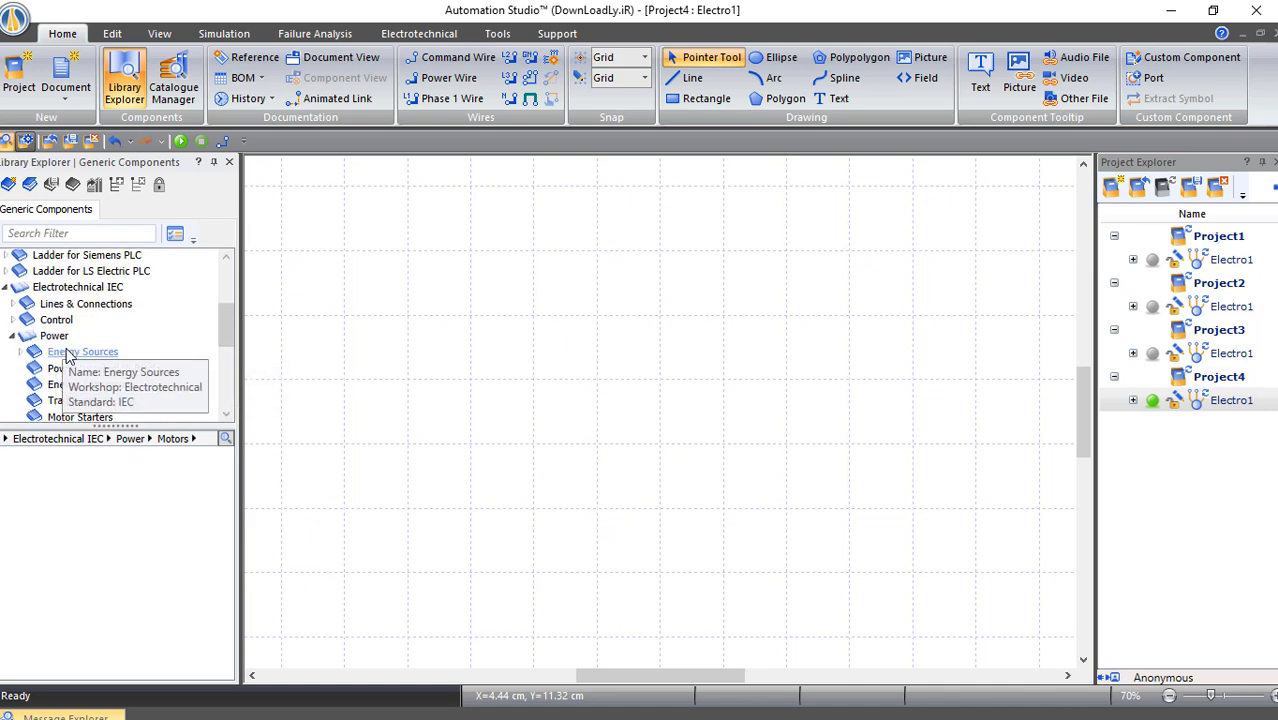
click(72, 354)
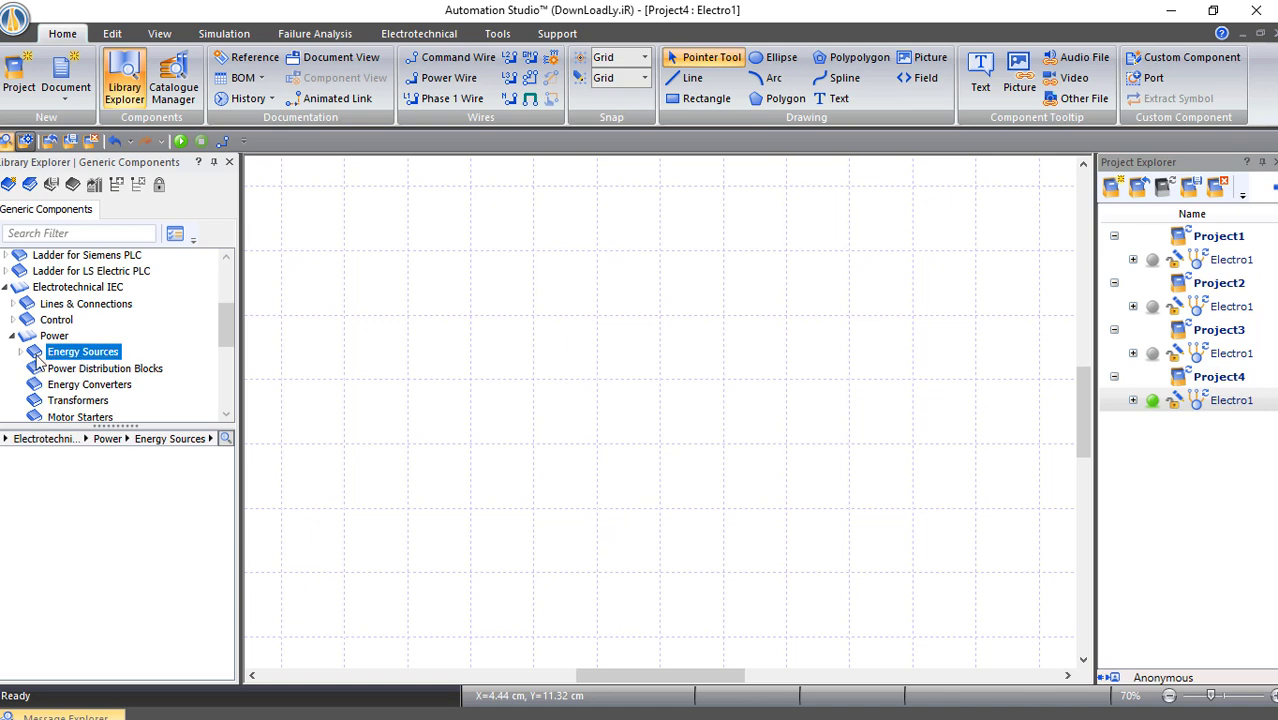
click(21, 352)
scroll(70, 340, down, 2)
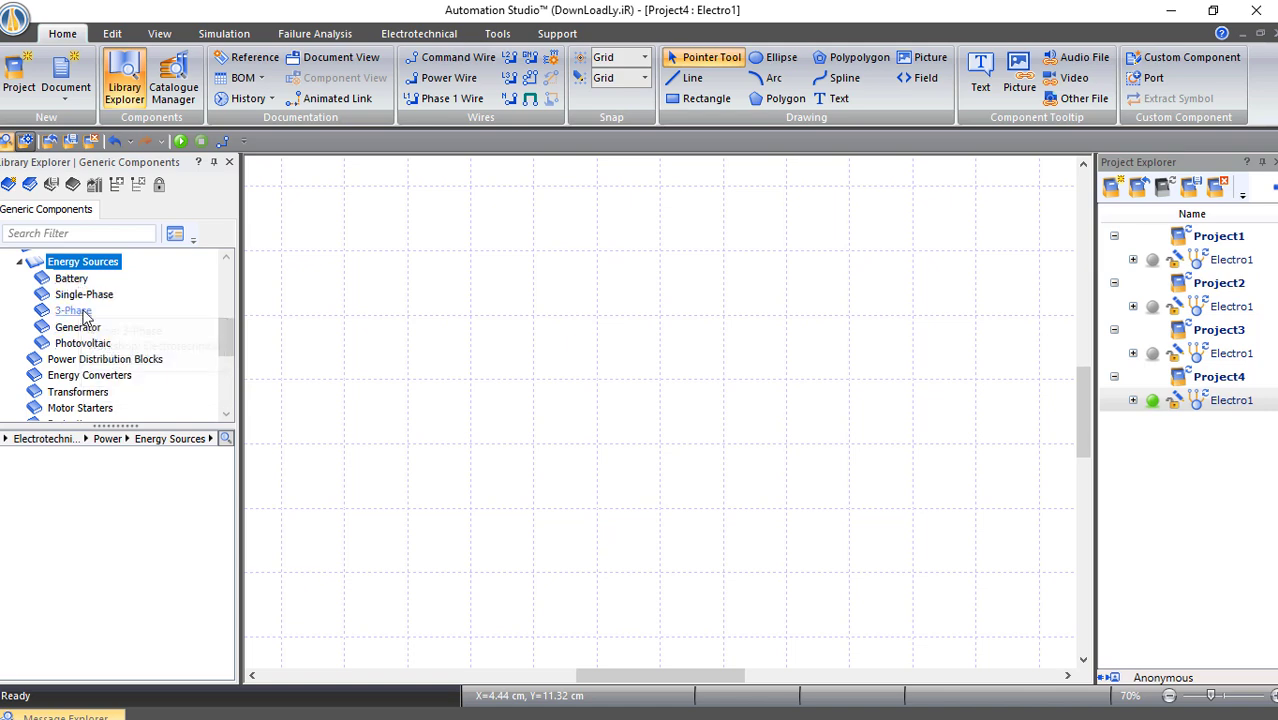
click(74, 311)
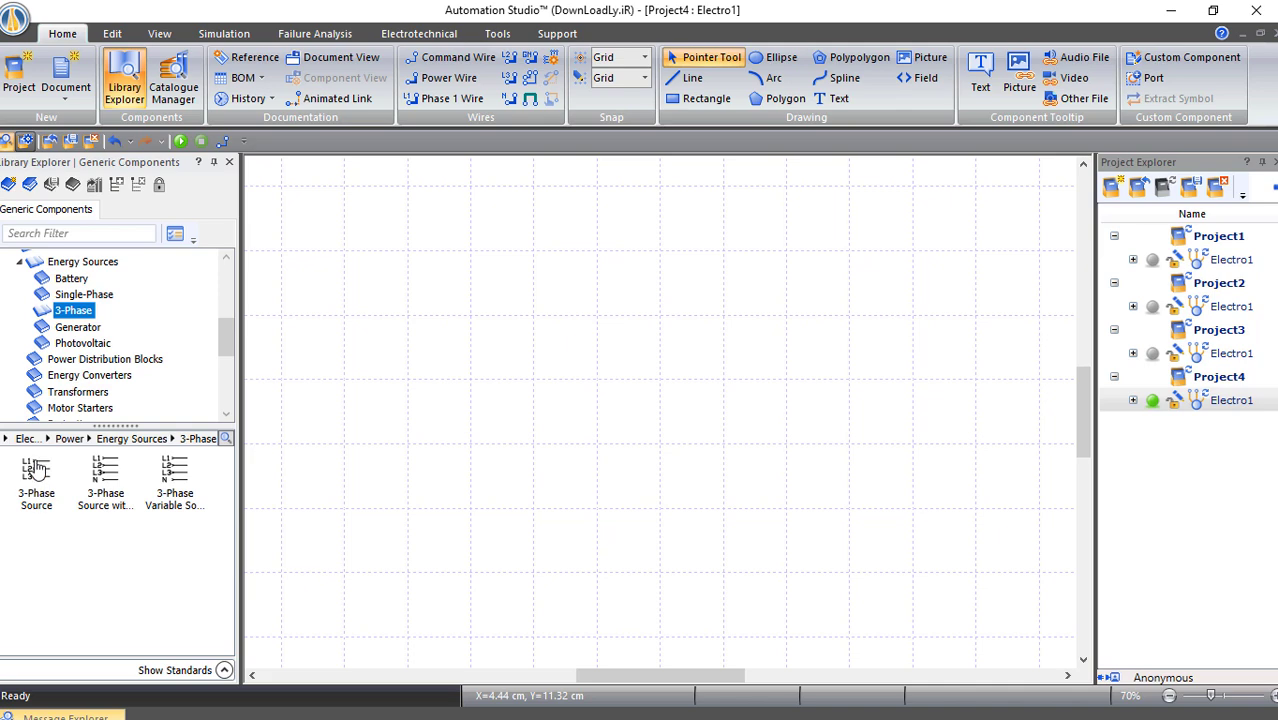
mouse_move(37, 470)
drag(36, 478, 449, 213)
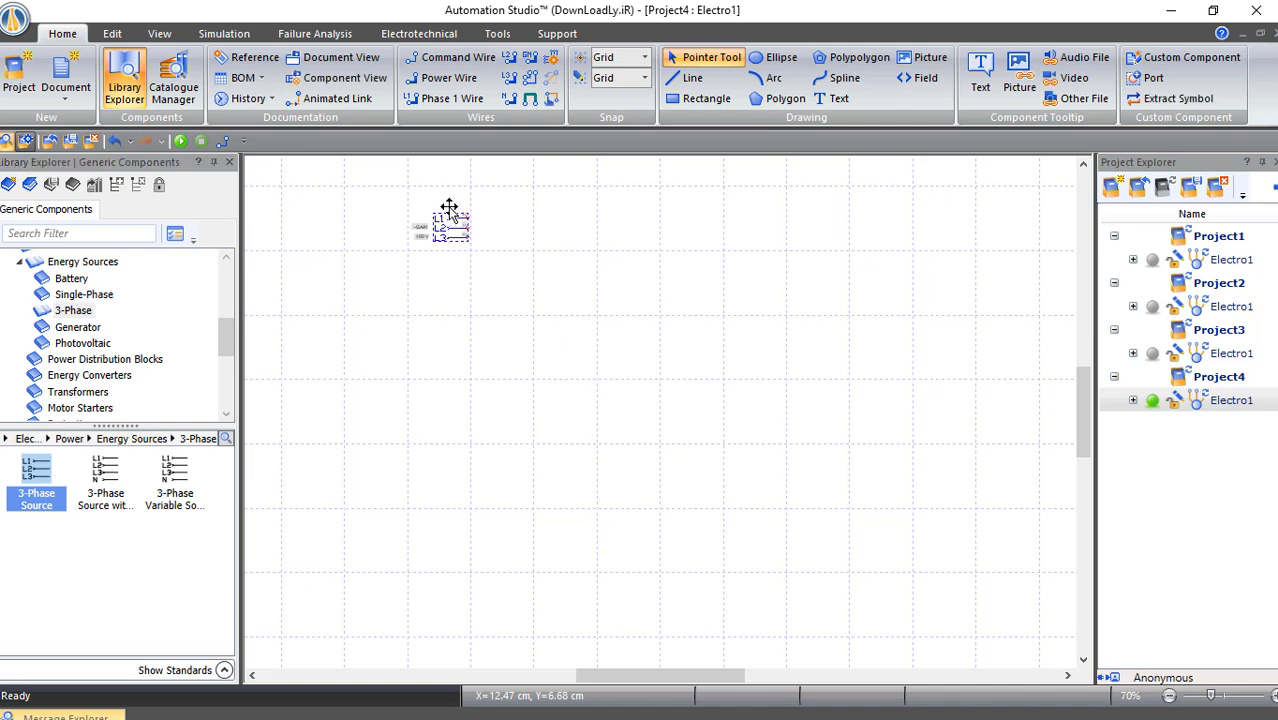
click(448, 202)
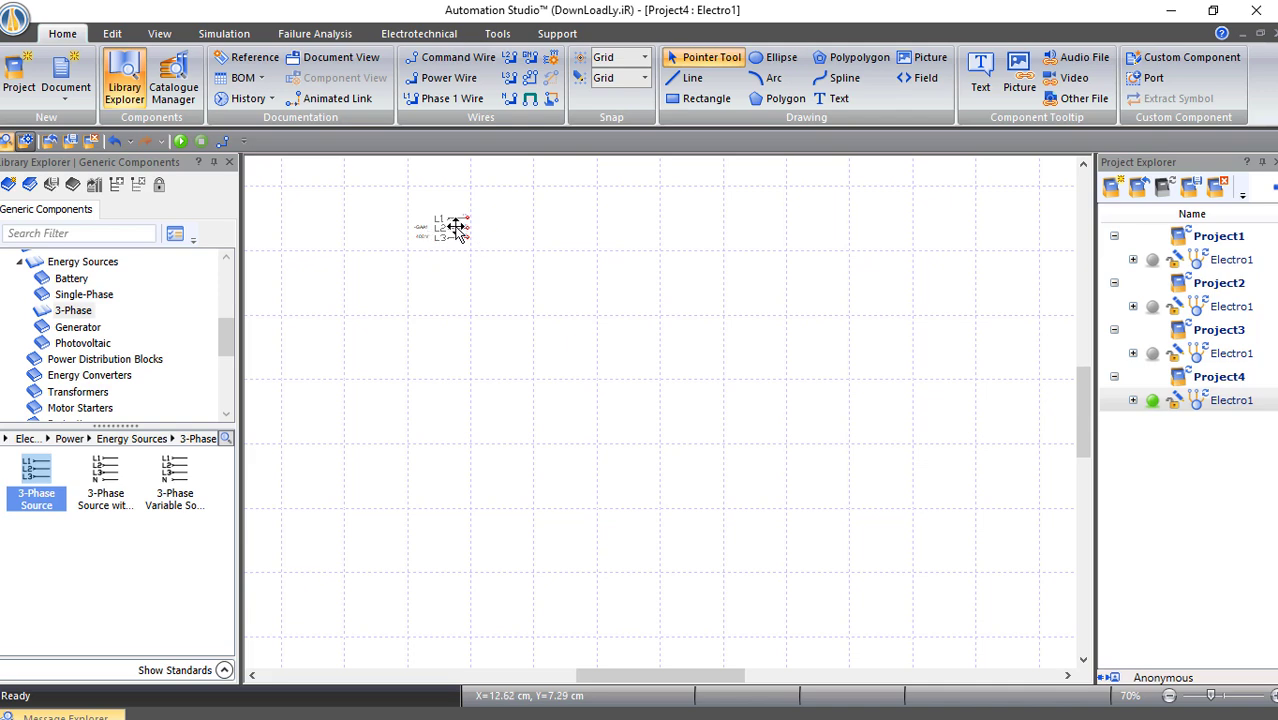
Review the 3-phase source's component properties, including its technical characteristics and item identifier, and close them without changes
double_click(458, 229)
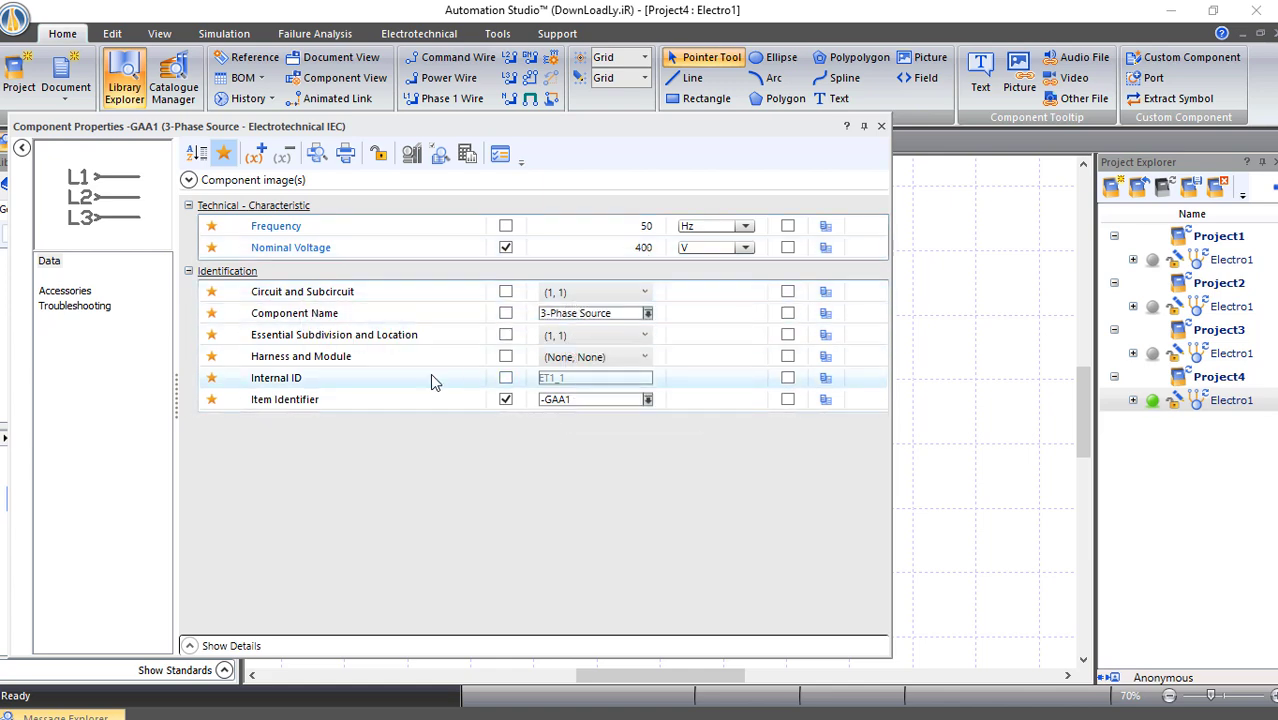
mouse_move(298, 388)
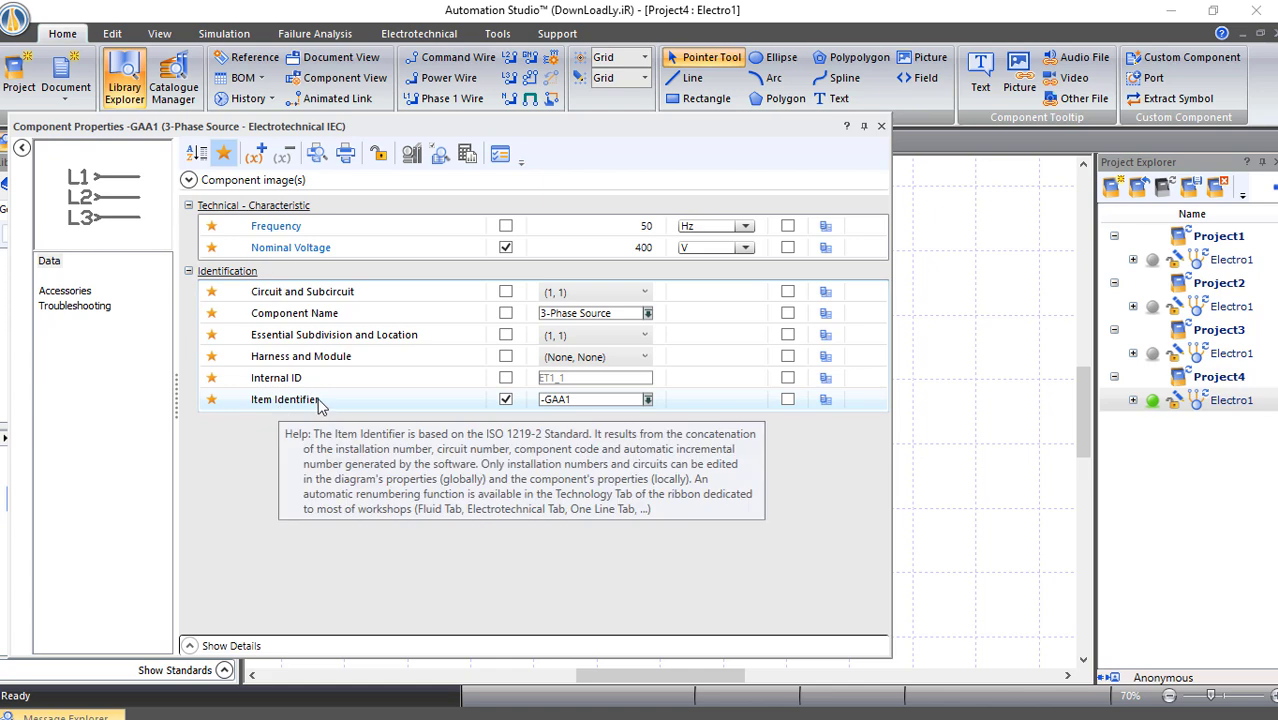
click(881, 126)
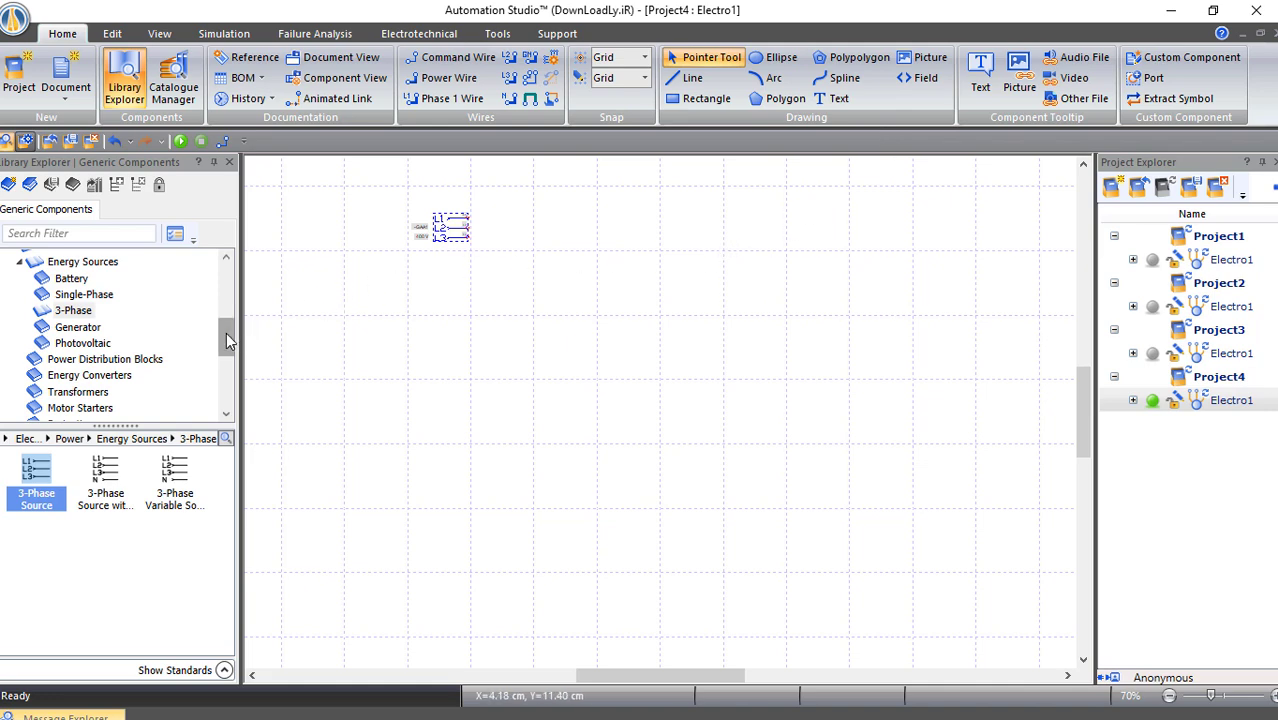
Place a Circuit-Breaker, 3 Poles from the IEC Power Protections category on the diagram, below and to the right of the 3-phase source
scroll(226, 340, down, 3)
click(70, 349)
right_click(84, 350)
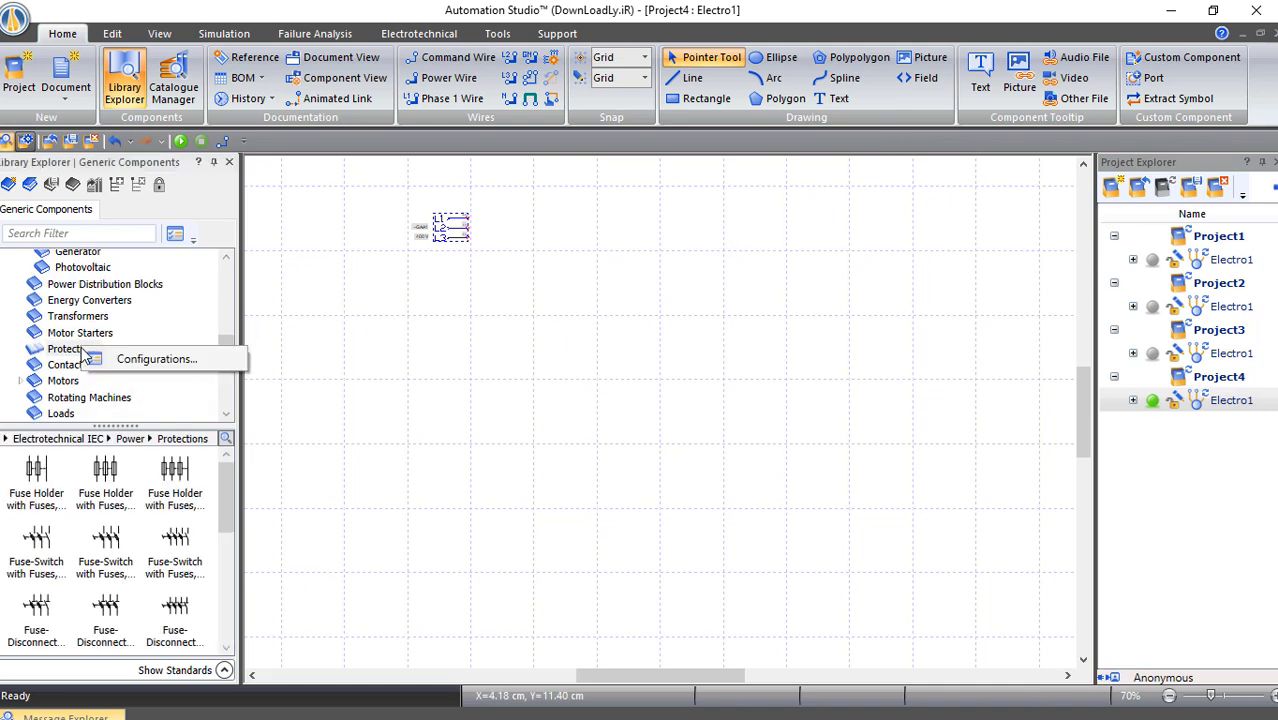
drag(229, 490, 218, 545)
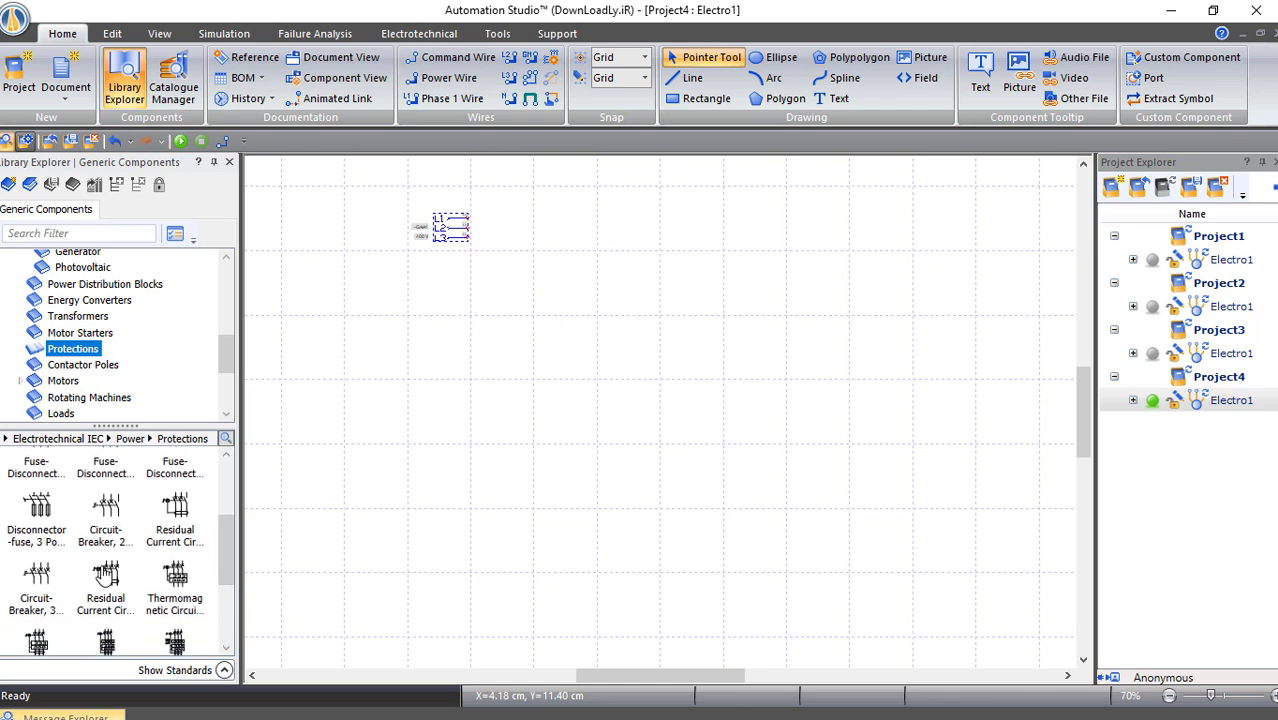
drag(38, 575, 524, 287)
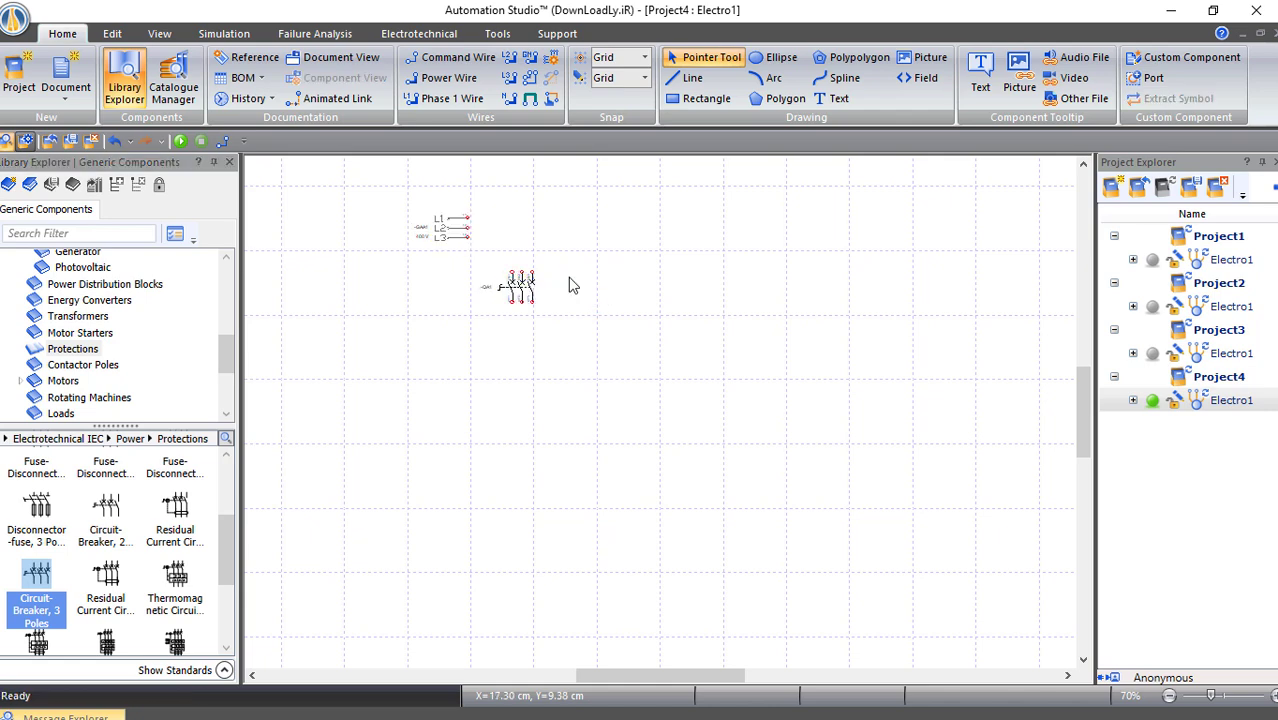
Place a three-phase Asynchronous Motor, Squirrel Cage from the Three-Phase Asynchronous library category directly below the circuit breaker
mouse_move(1210, 696)
mouse_down()
mouse_move(1225, 697)
mouse_move(1210, 697)
mouse_up()
scroll(487, 233, up, 4)
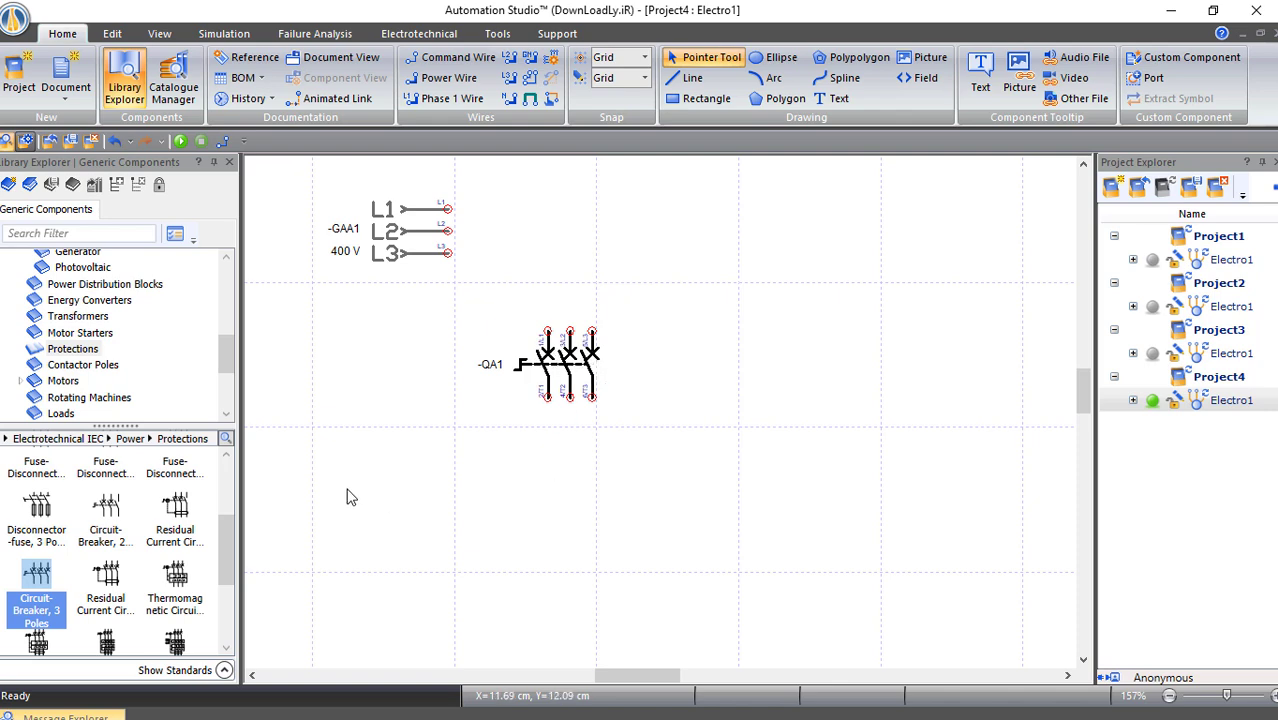
click(61, 381)
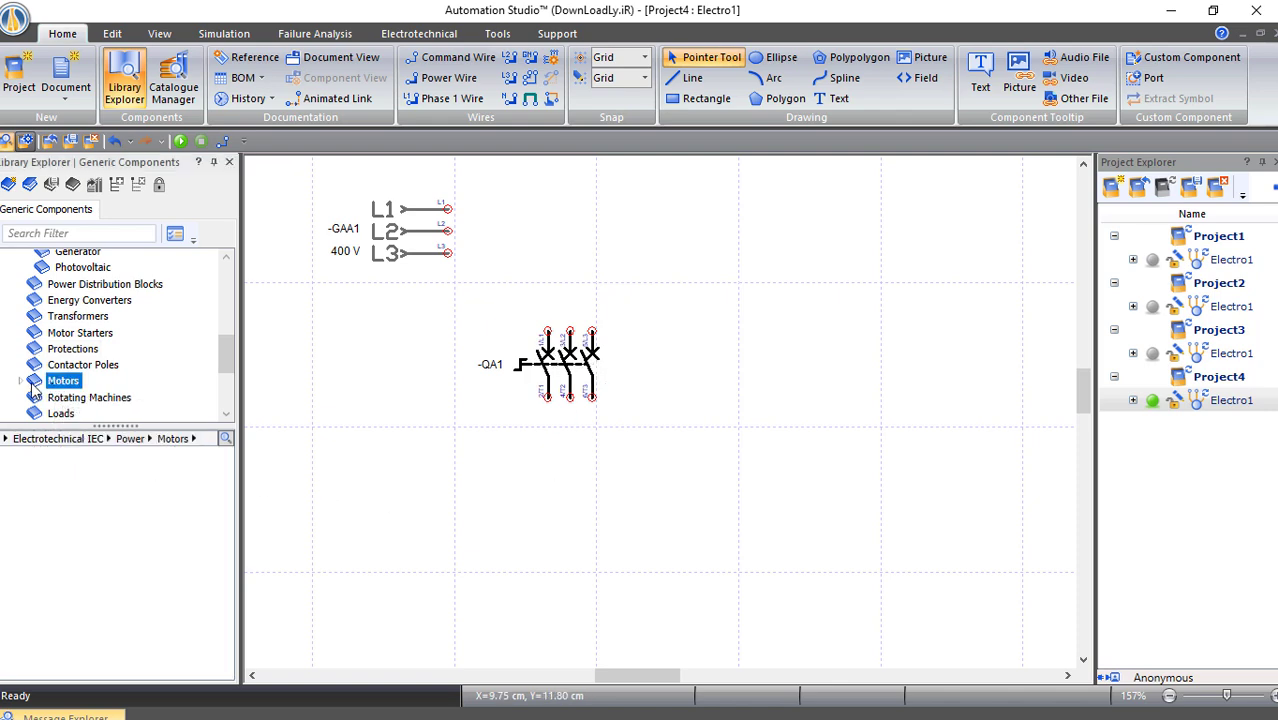
click(20, 381)
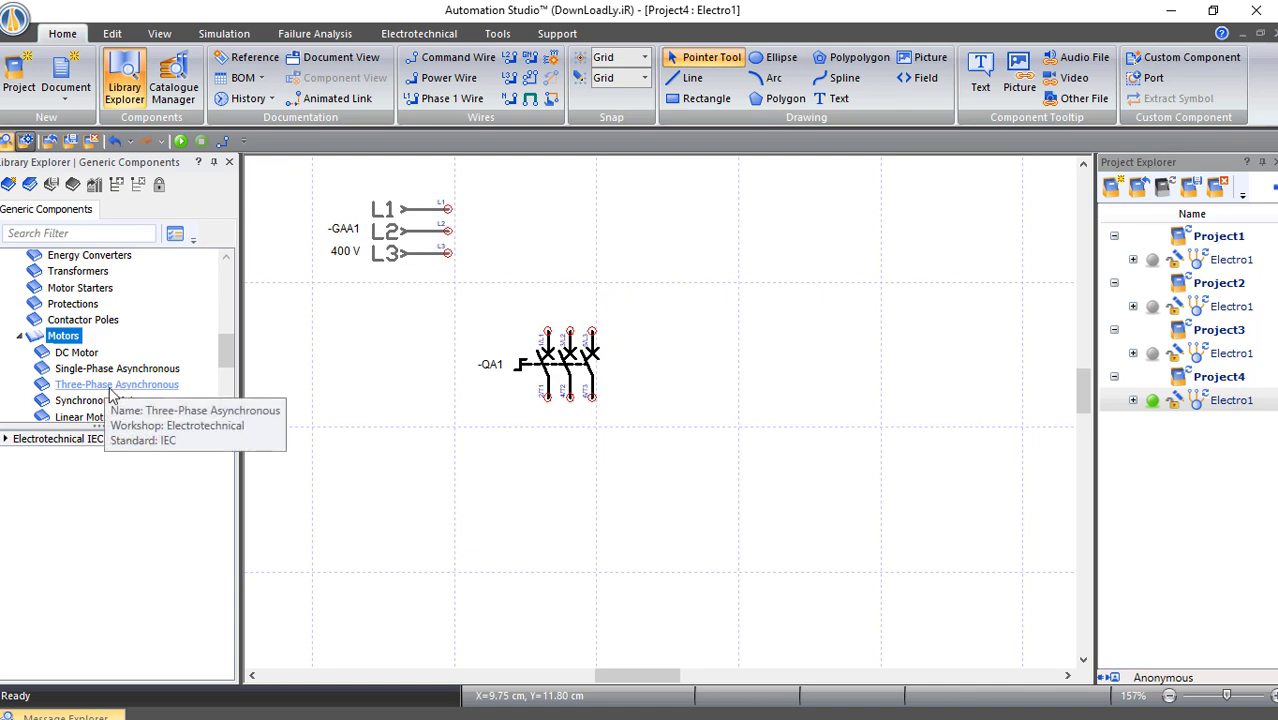
click(112, 387)
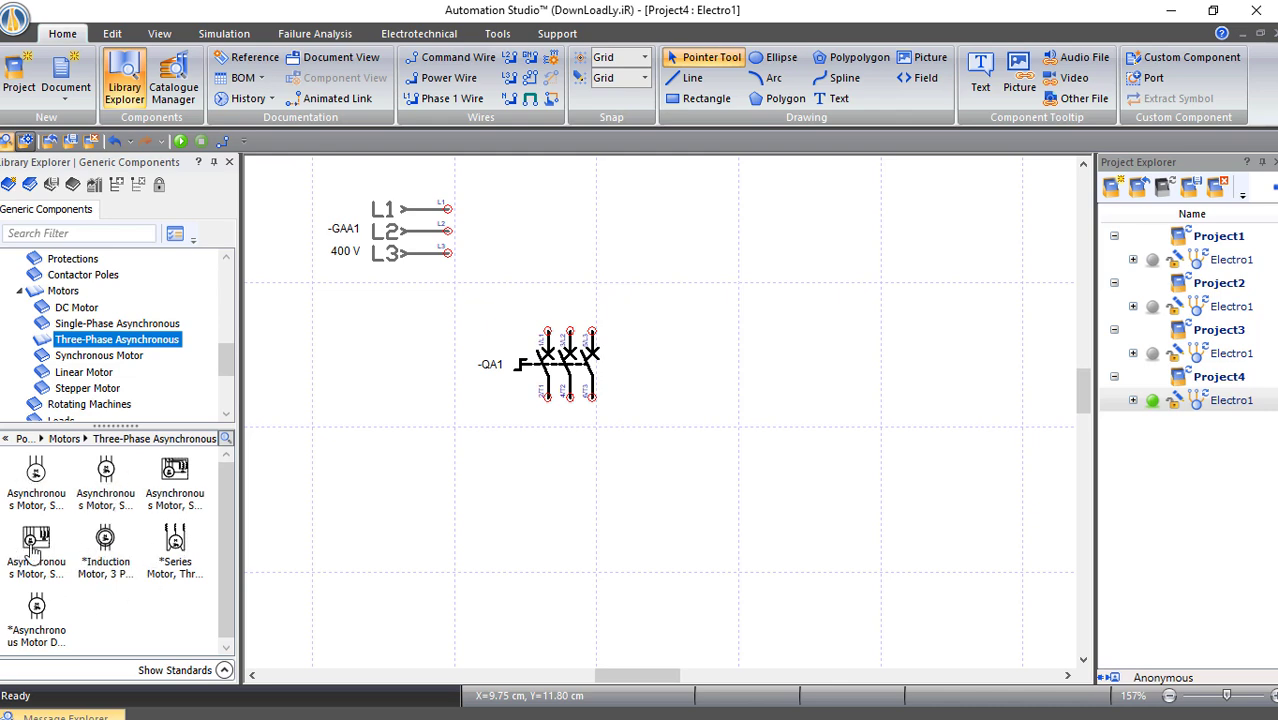
mouse_move(38, 484)
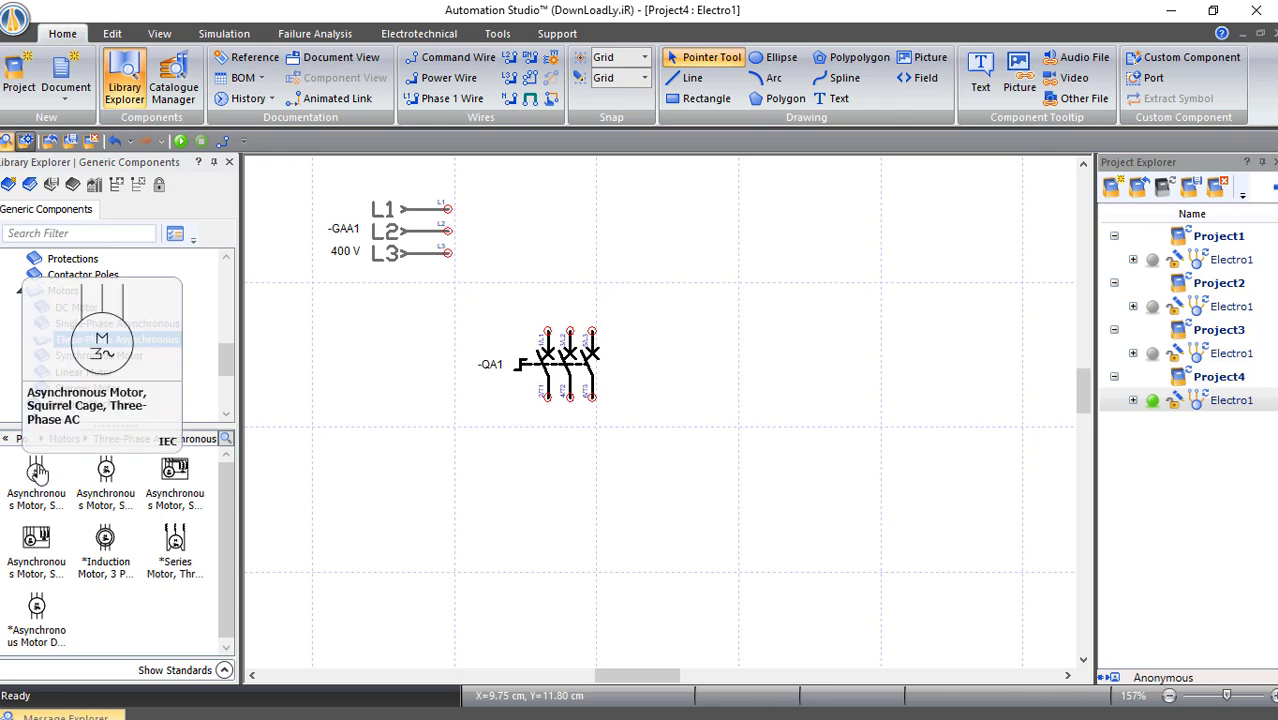
drag(38, 470, 574, 486)
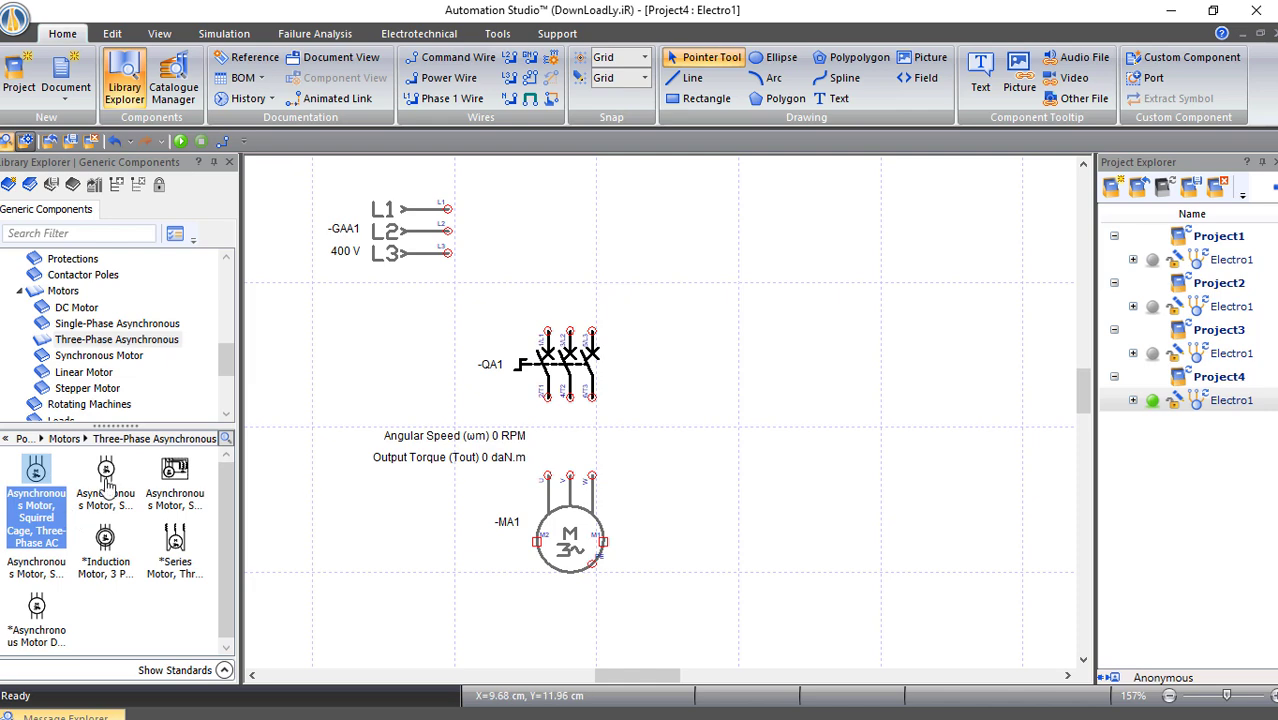
mouse_move(107, 485)
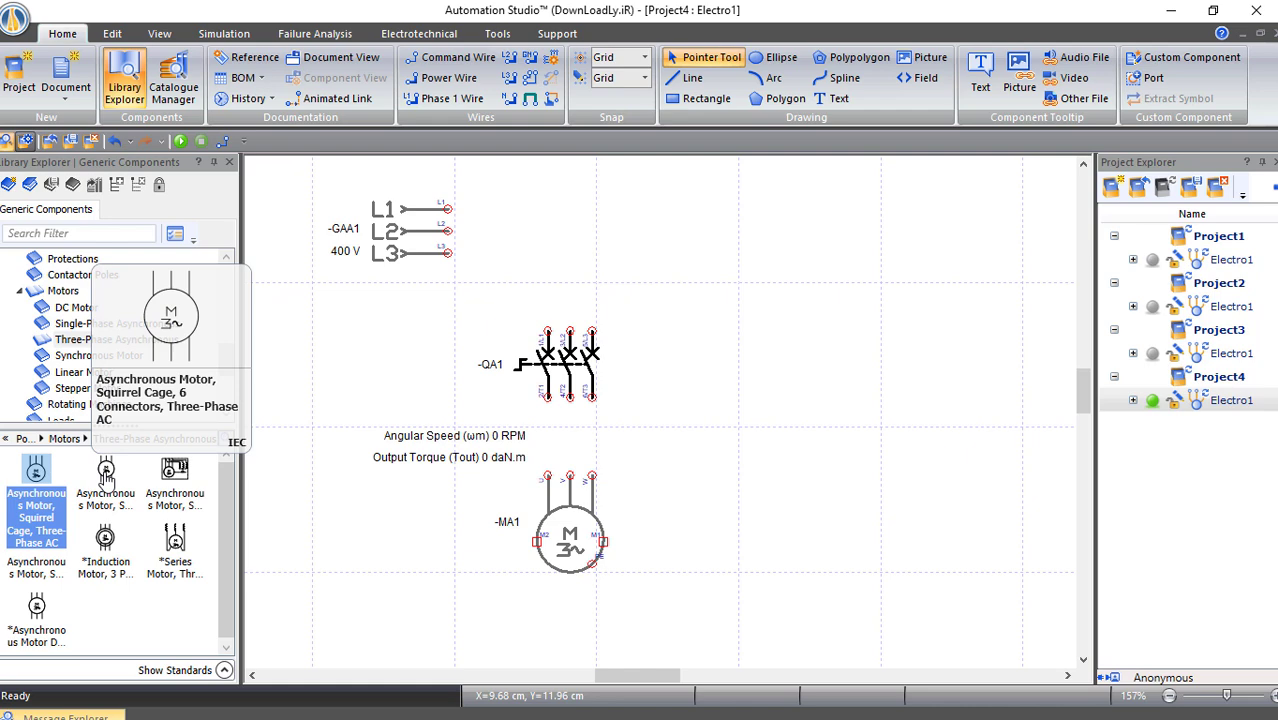
Review the circuit breaker's identification data and builder configuration, and close its properties without changes
double_click(576, 365)
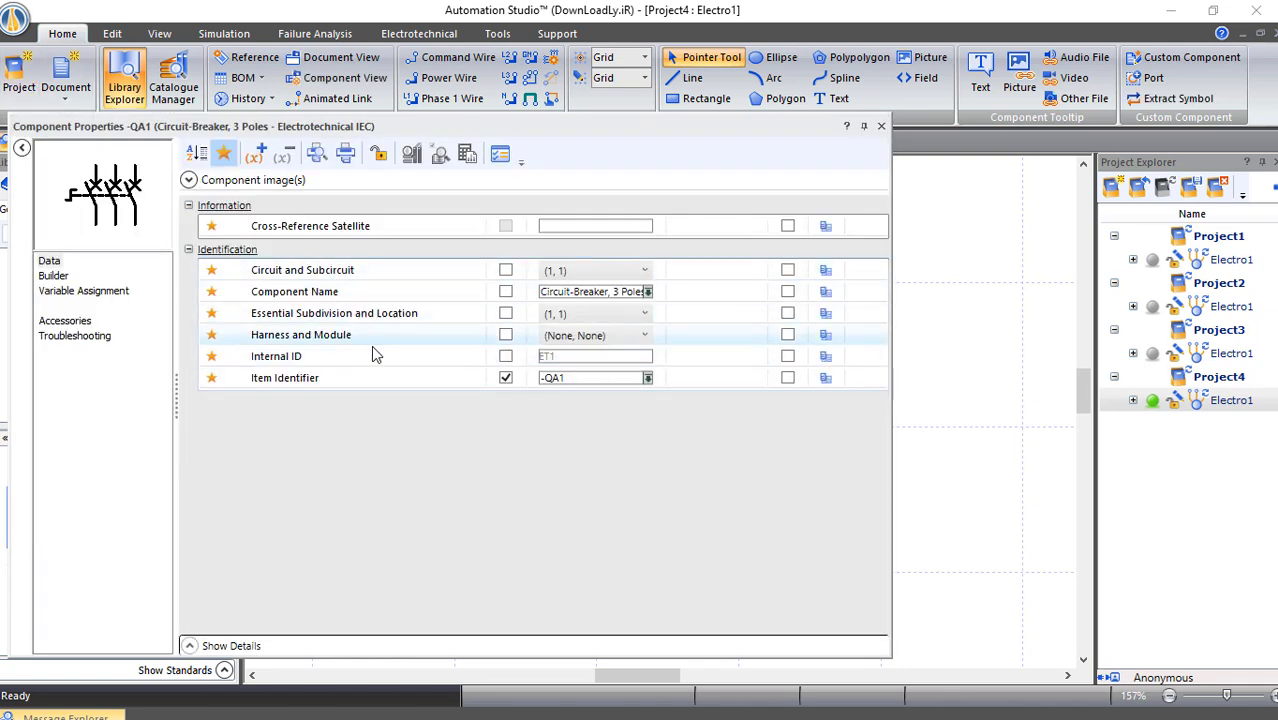
click(506, 378)
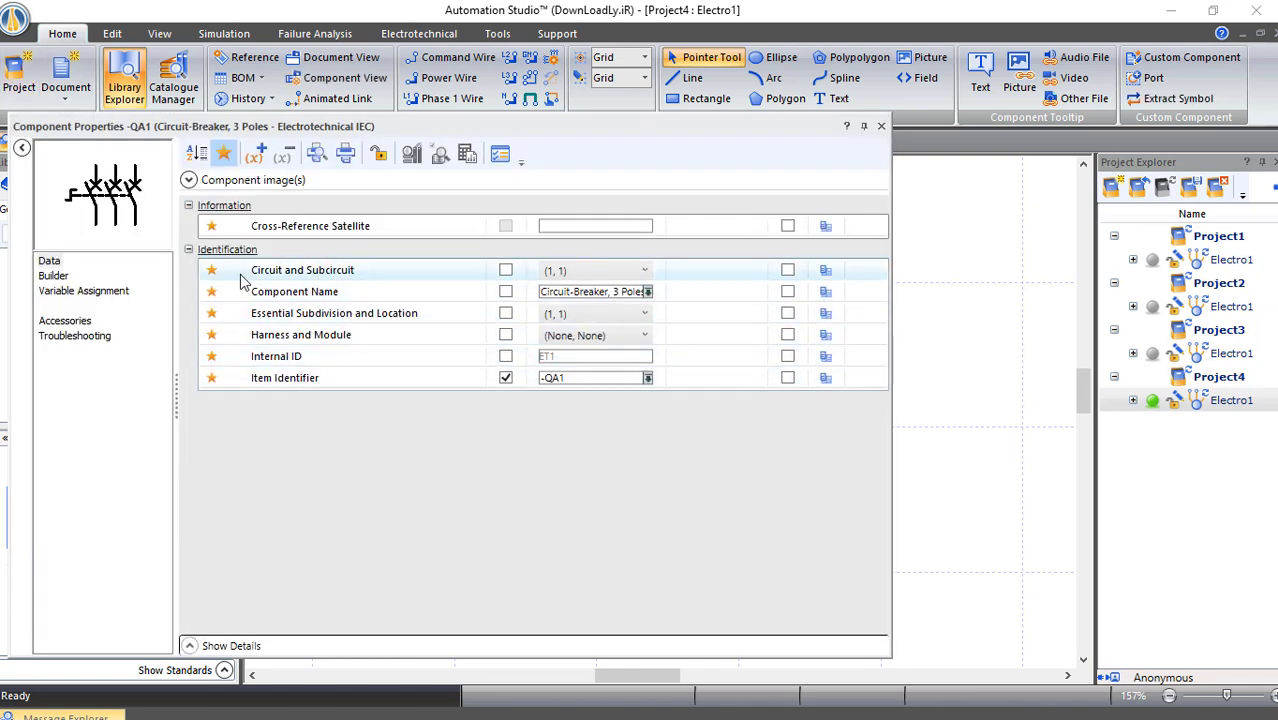
click(53, 276)
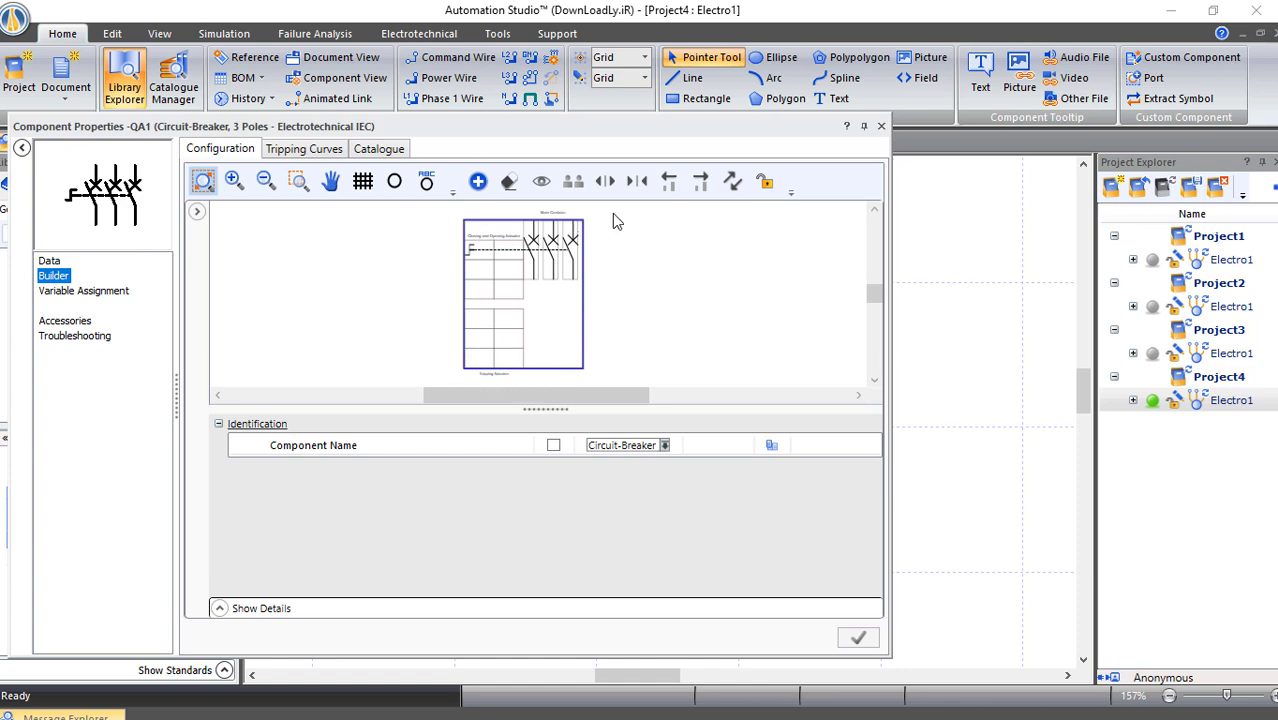
click(881, 127)
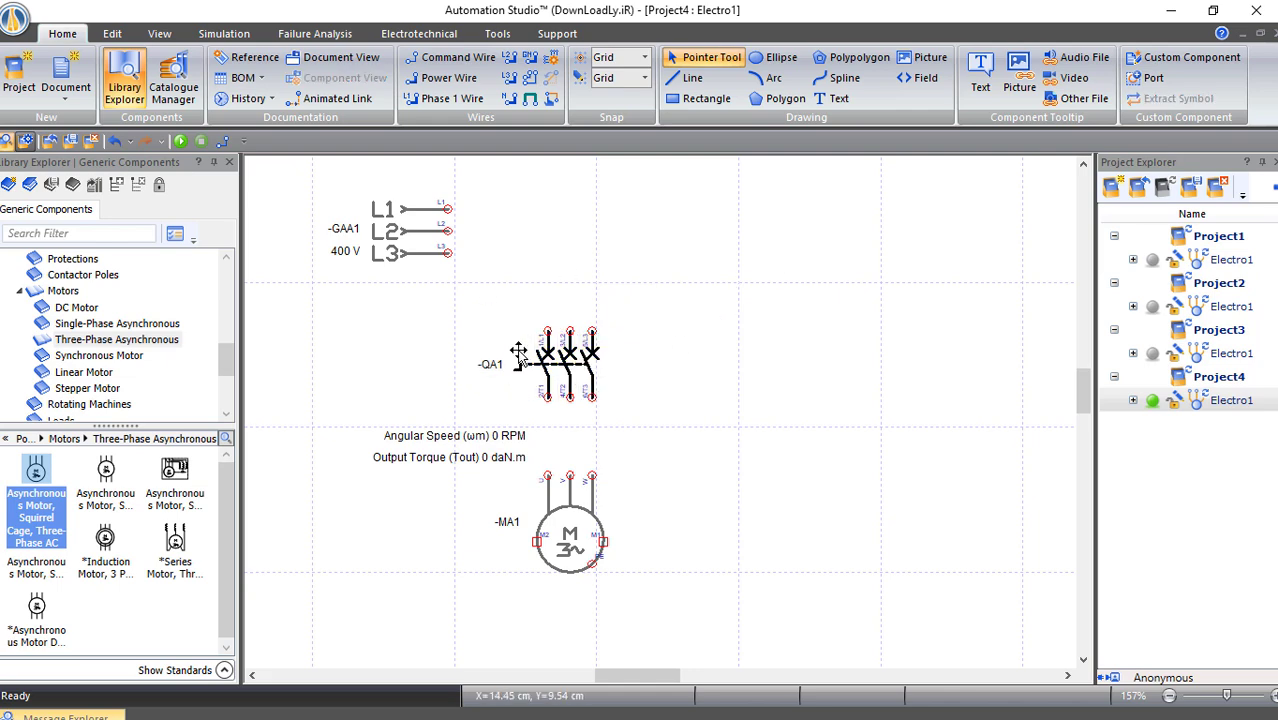
Review the motor's technical data, characteristic curves and load torque curve pages, and close its properties without changes
double_click(566, 540)
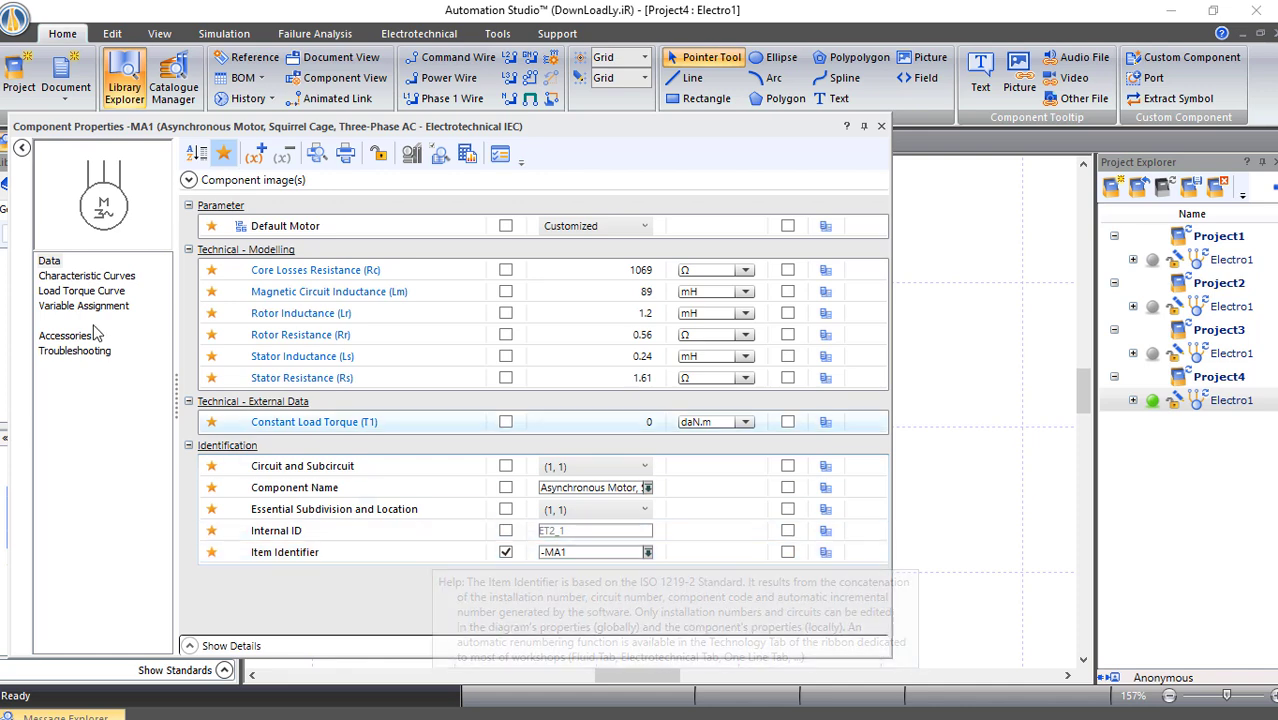
click(86, 276)
click(86, 291)
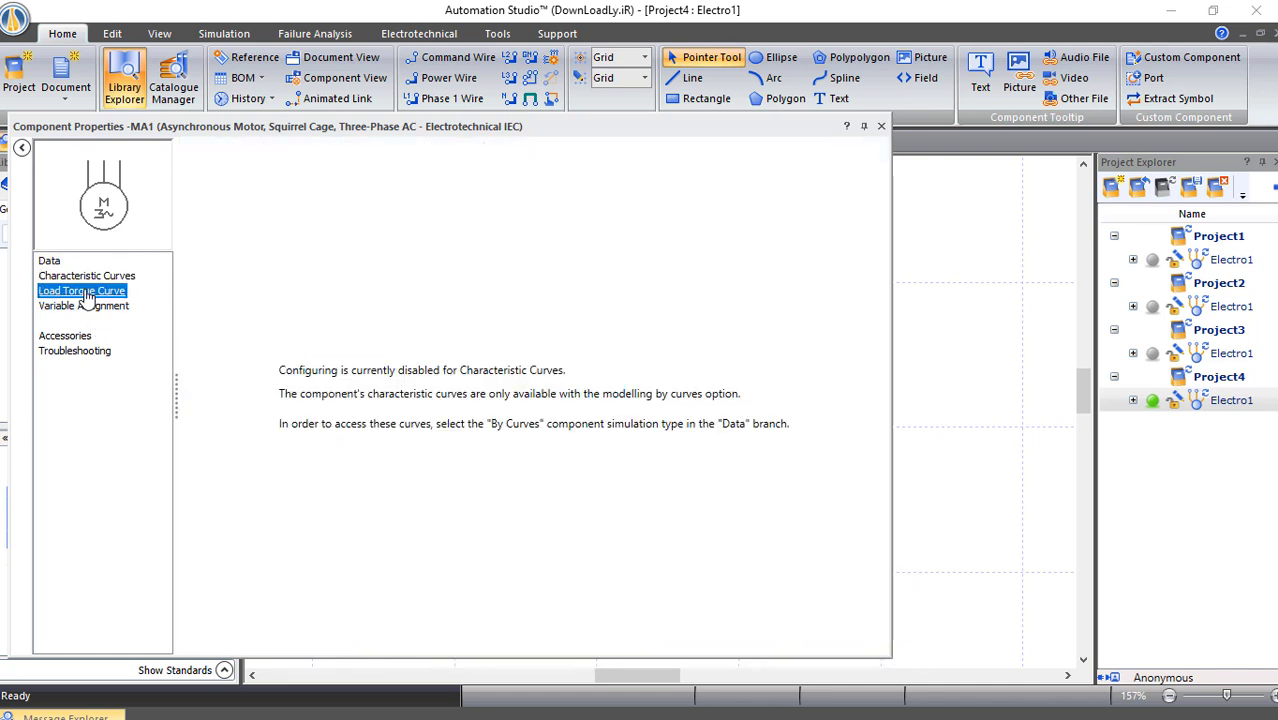
click(85, 307)
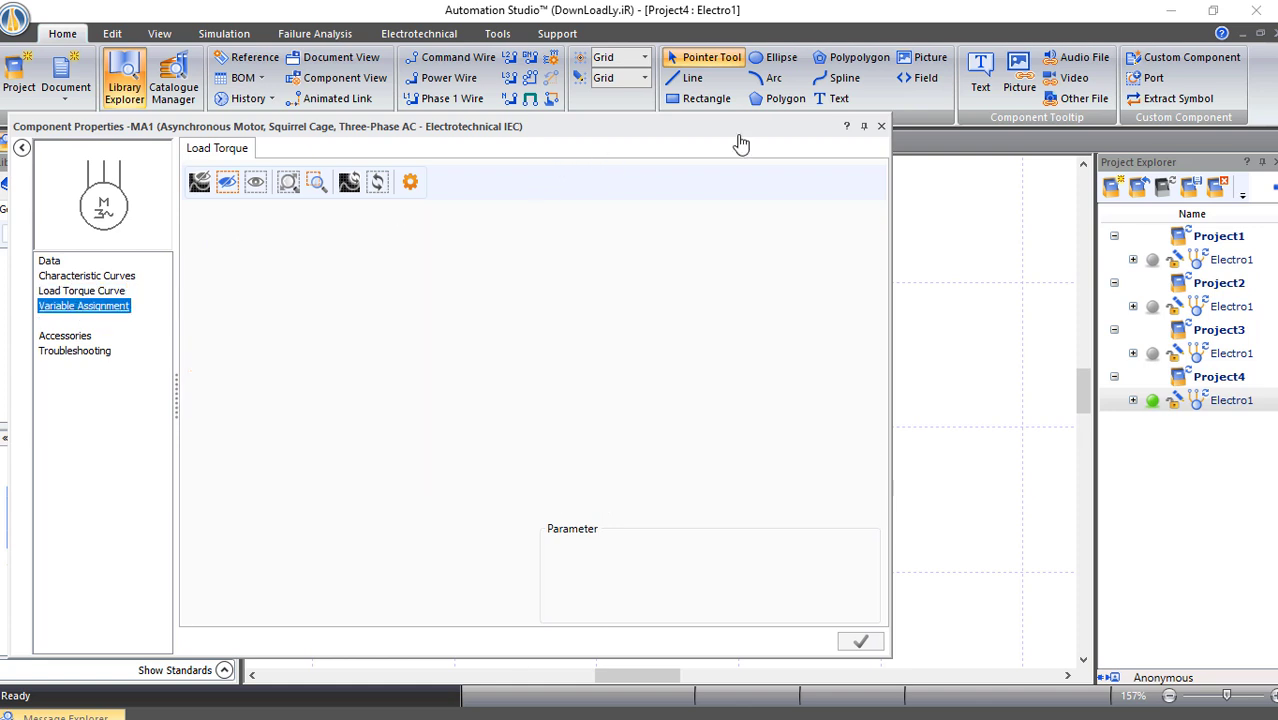
click(880, 128)
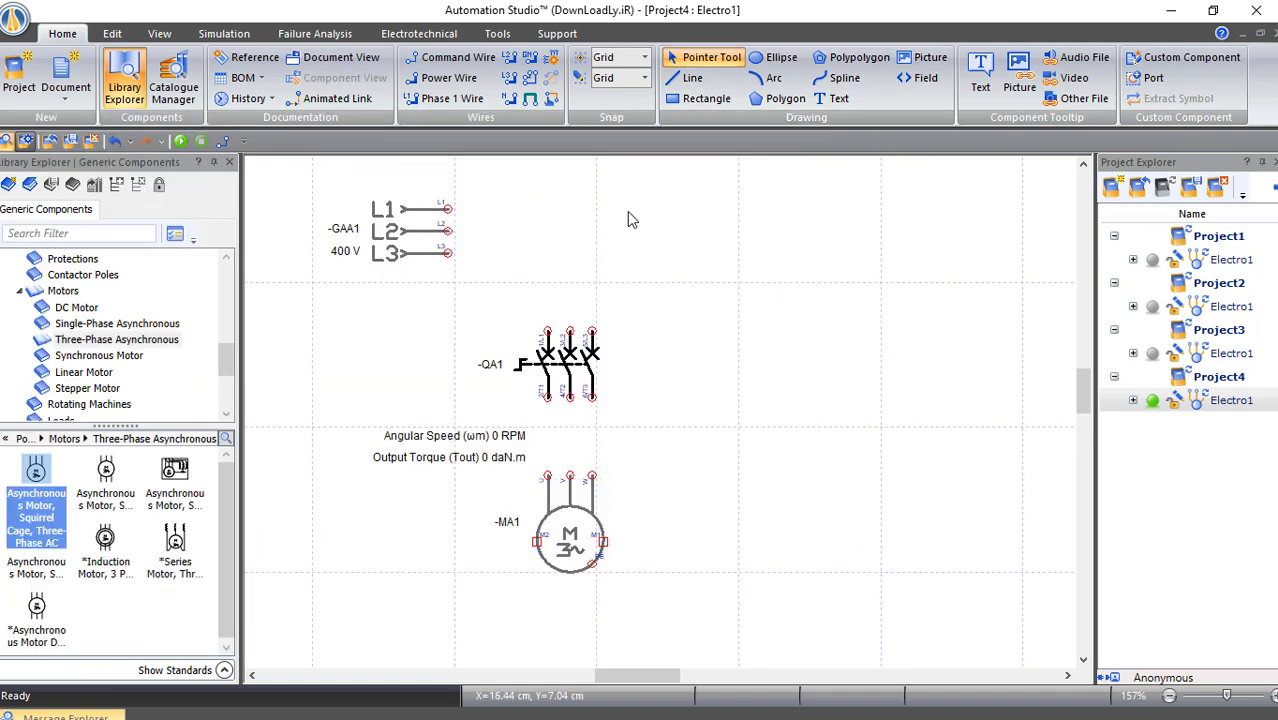
Connect the source's L1, L2 and L3 terminals to the circuit breaker's three upper terminals with individual power wires
click(463, 83)
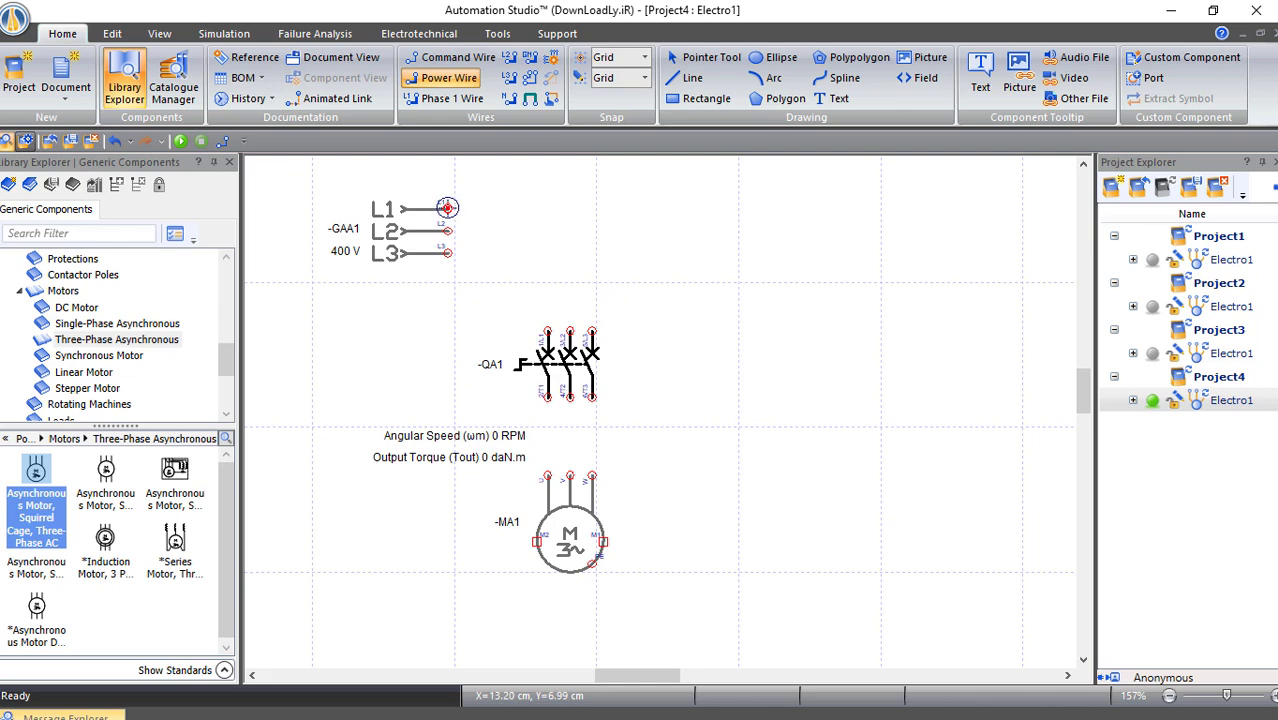
mouse_move(447, 208)
mouse_down()
mouse_move(535, 222)
mouse_move(548, 330)
mouse_up()
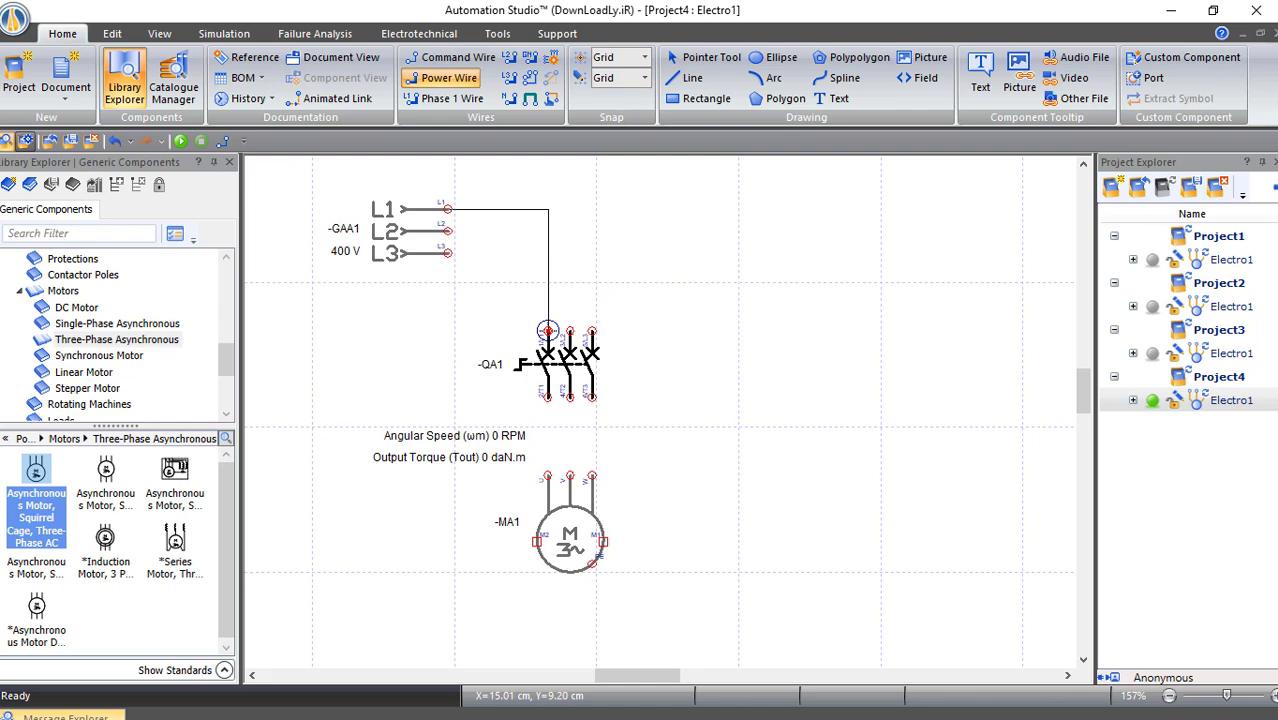
click(547, 330)
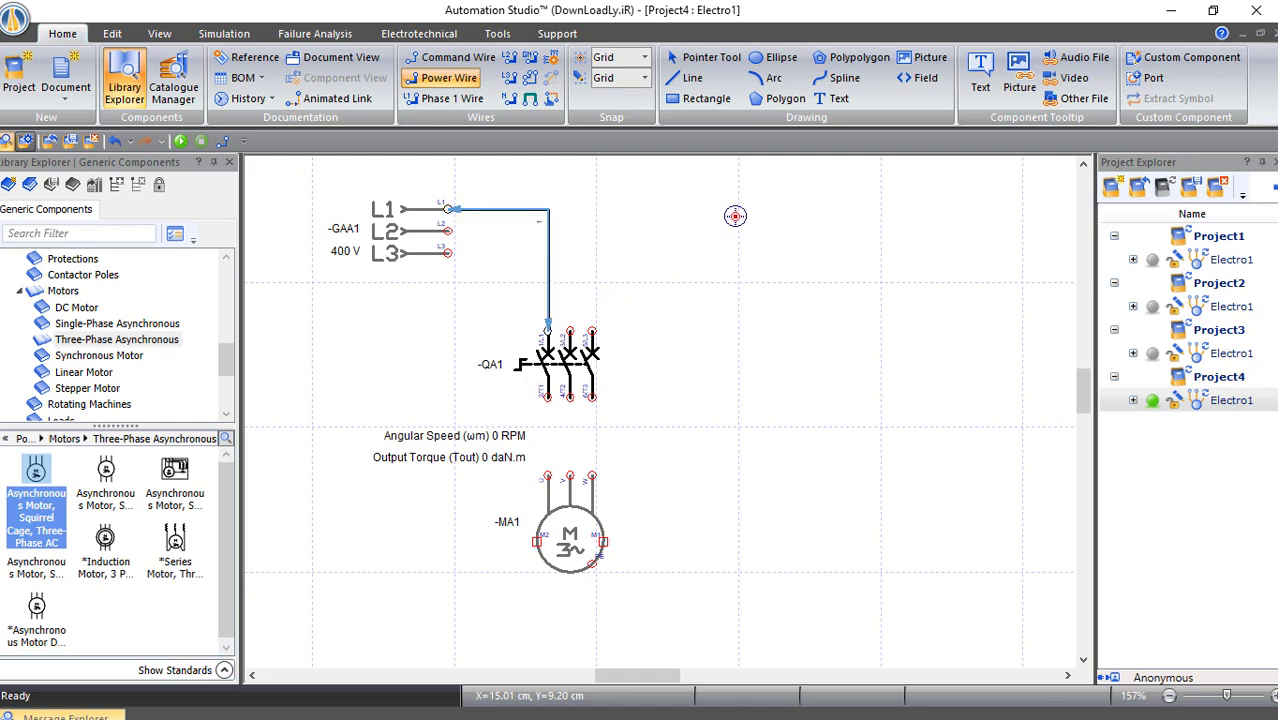
click(447, 231)
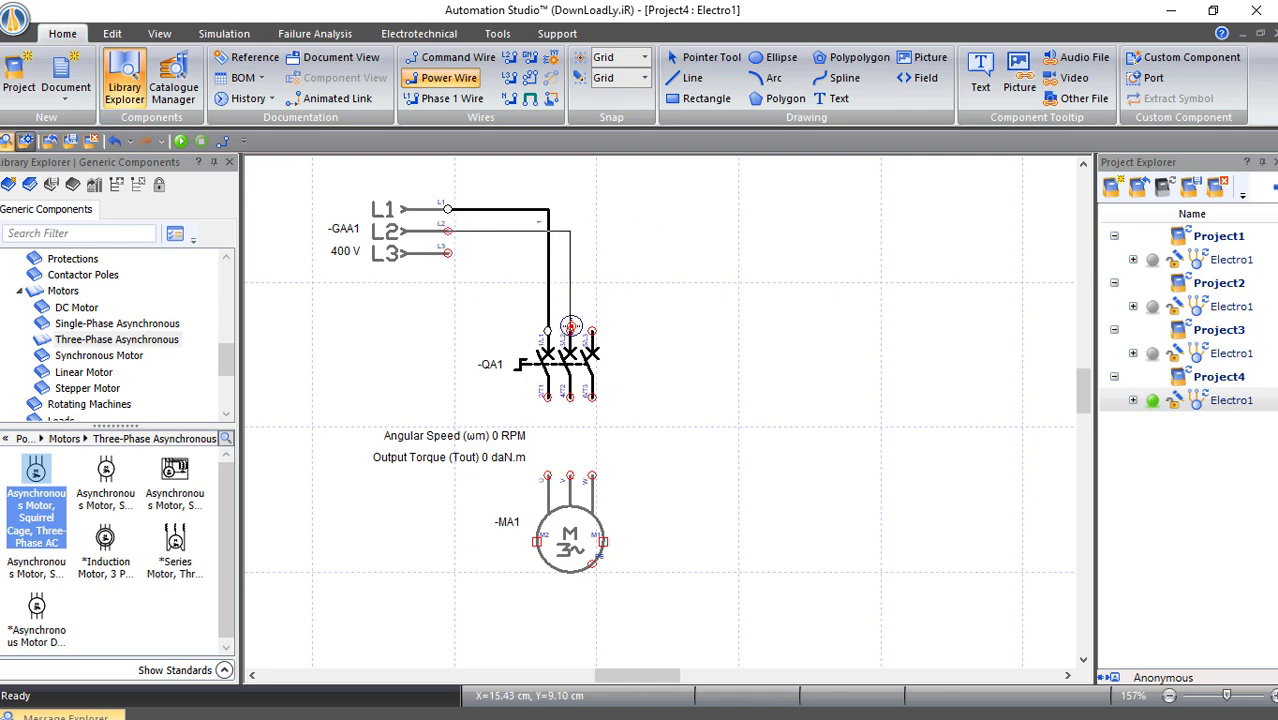
click(569, 330)
click(447, 252)
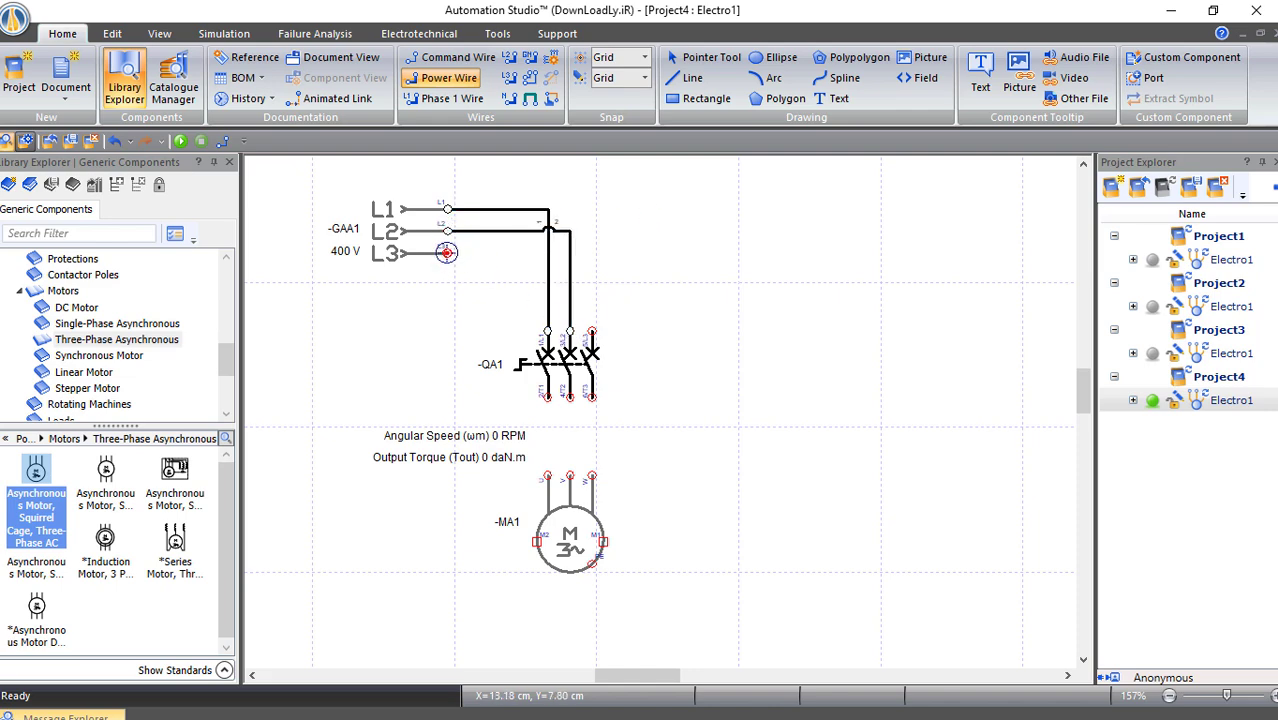
click(592, 330)
click(745, 290)
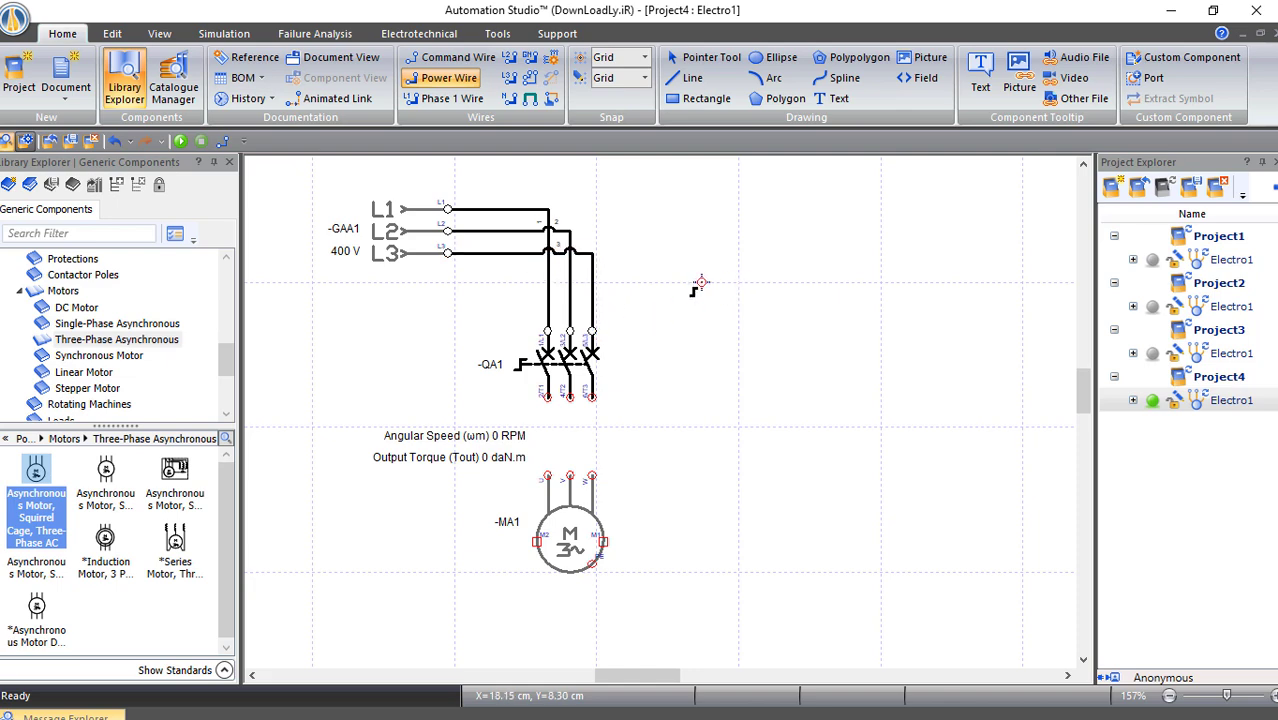
Delete the three individual power wires between the source and the circuit breaker
key(Escape)
drag(699, 287, 476, 194)
key(Delete)
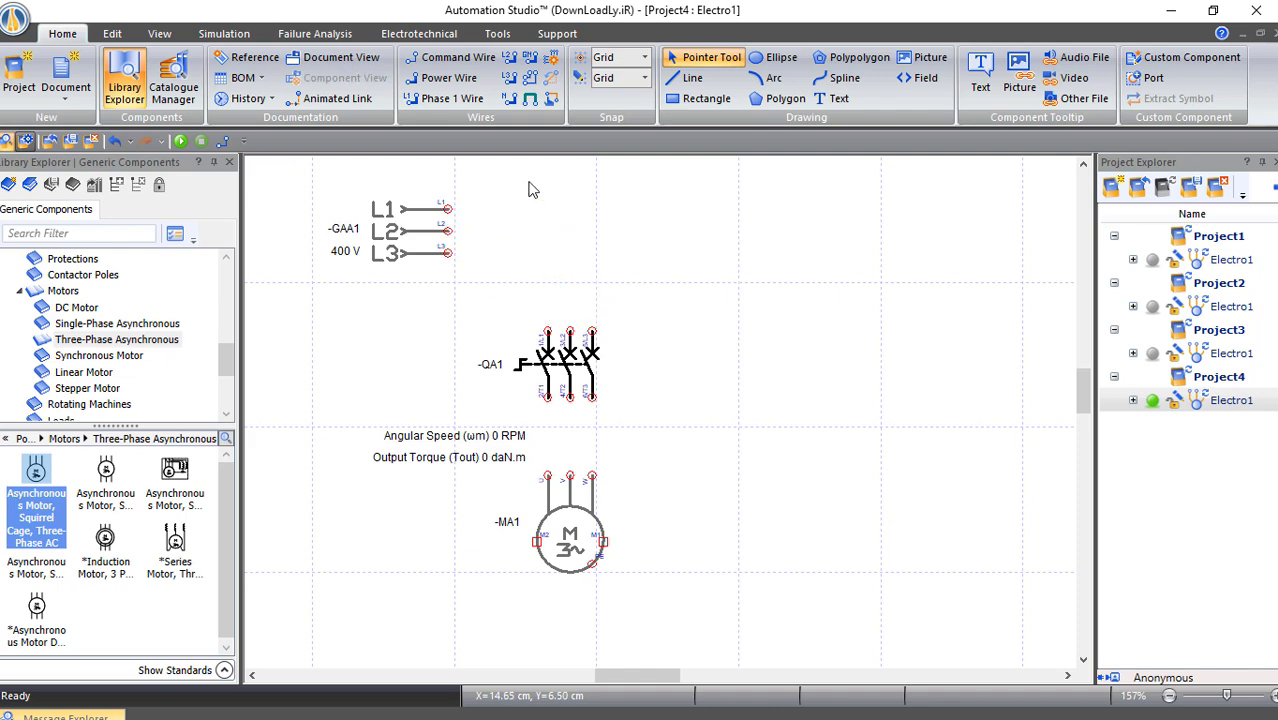
Connect all three source phases to the circuit breaker's upper terminals with one polyphase power wire, starting from L1
click(442, 79)
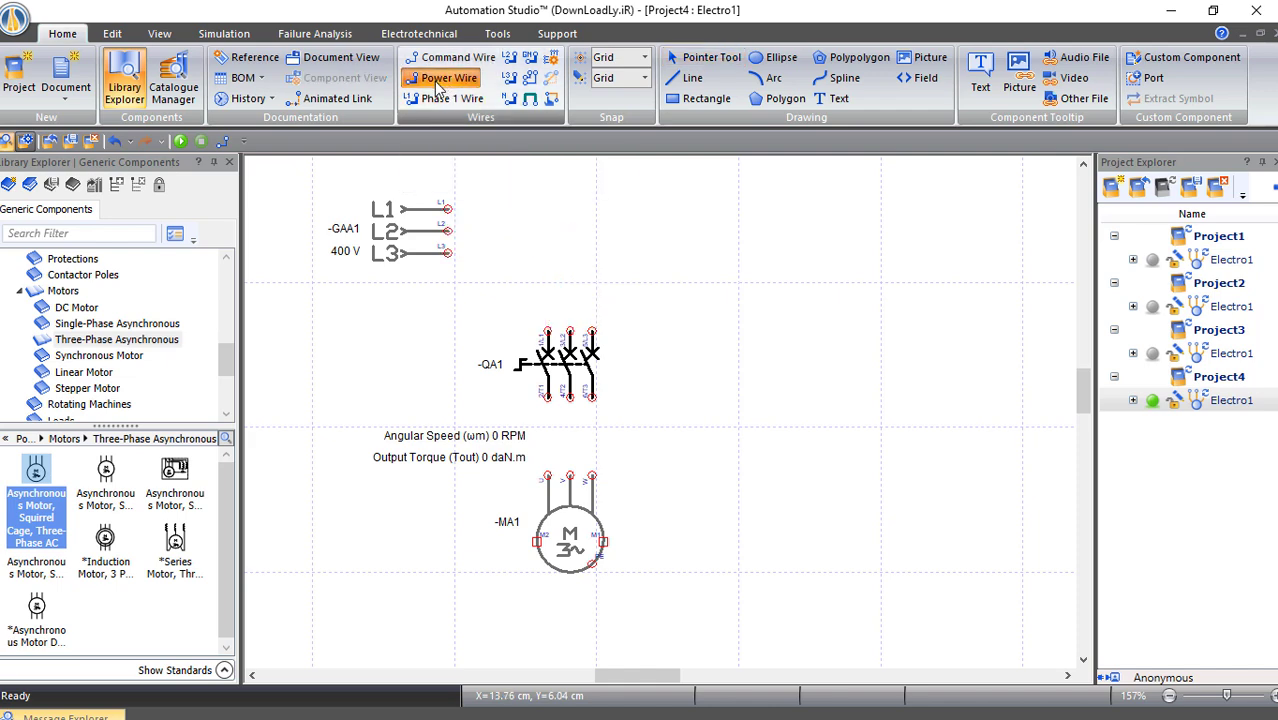
click(531, 84)
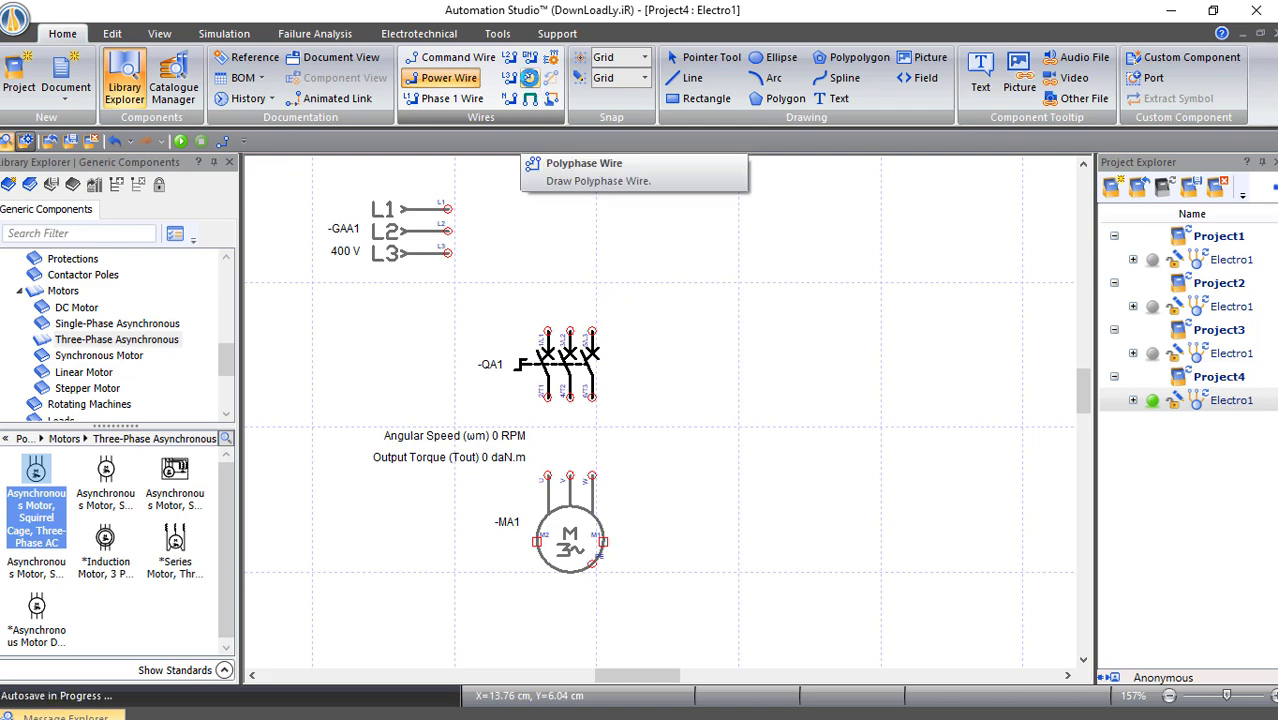
click(447, 208)
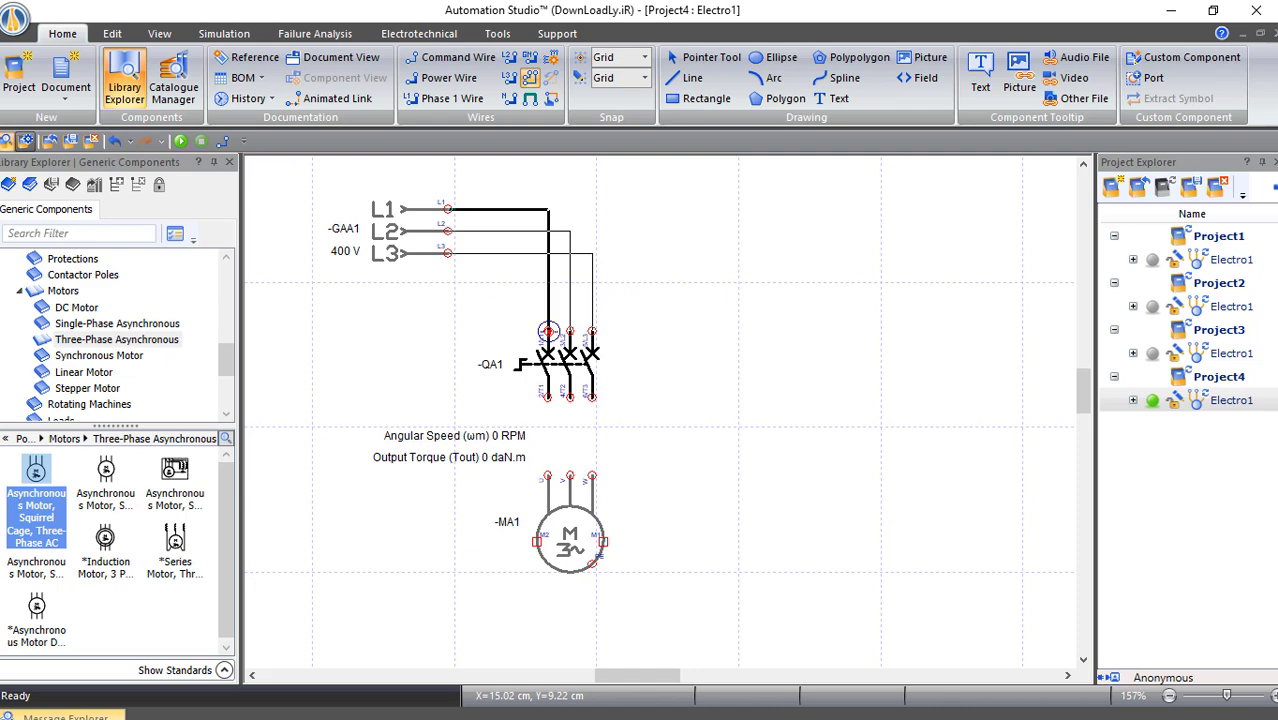
click(547, 331)
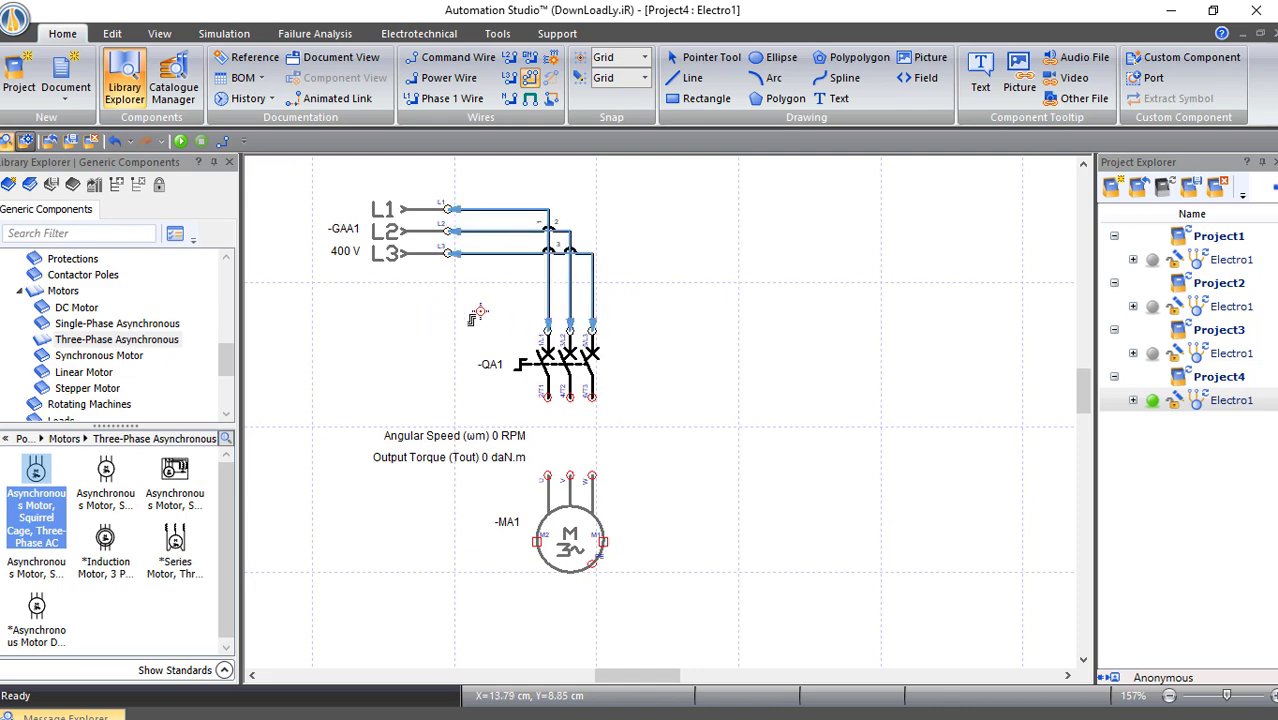
key(Escape)
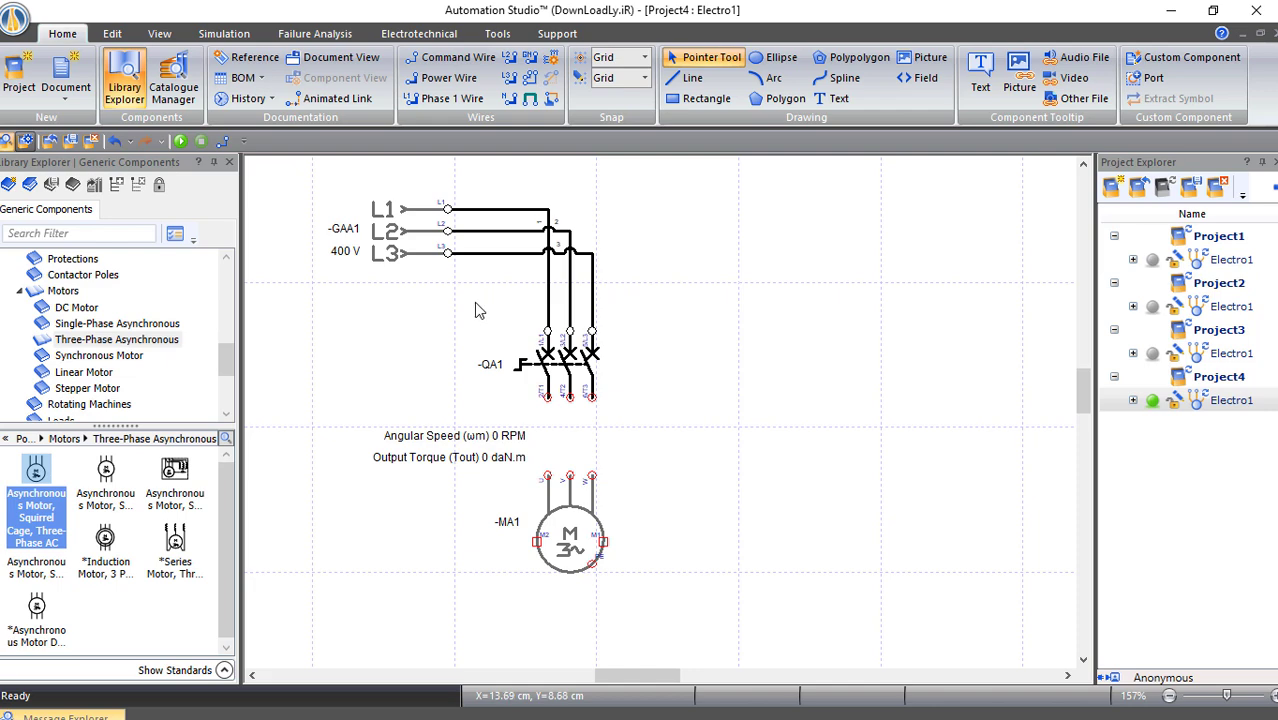
Connect the circuit breaker's three lower terminals to the motor's U, V and W terminals with a polyphase power wire
click(447, 80)
click(447, 80)
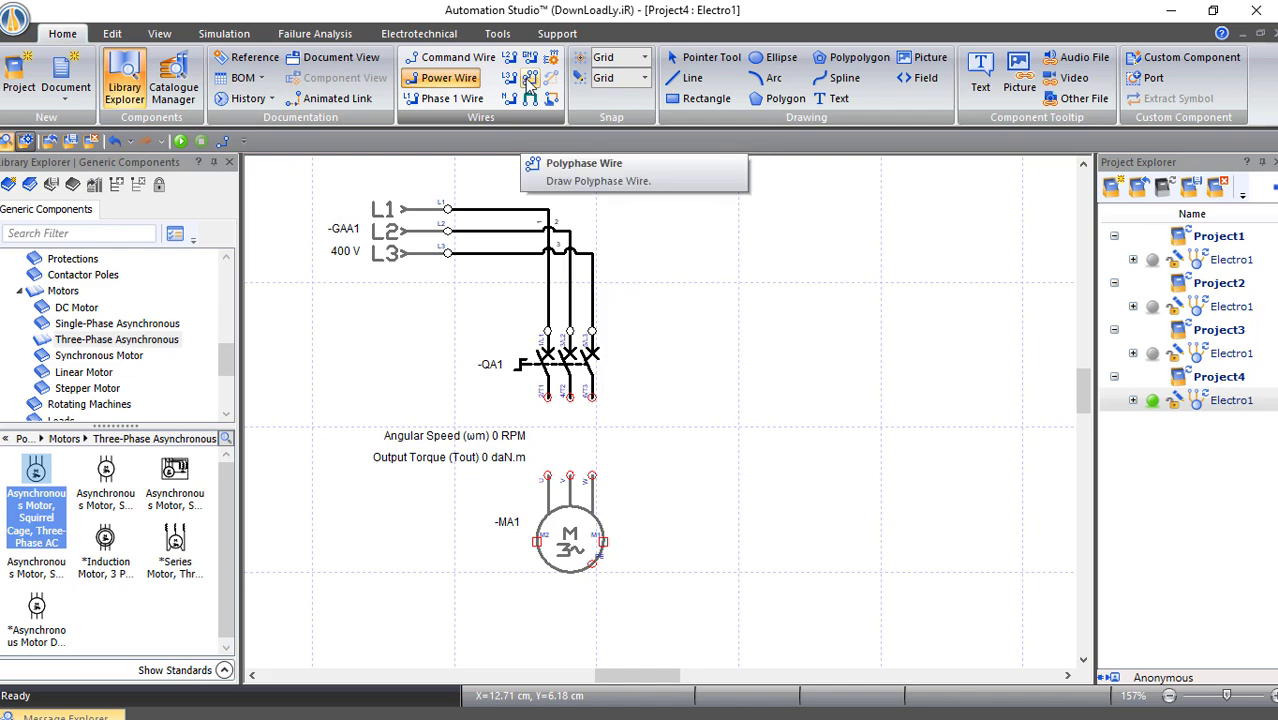
click(530, 82)
click(547, 396)
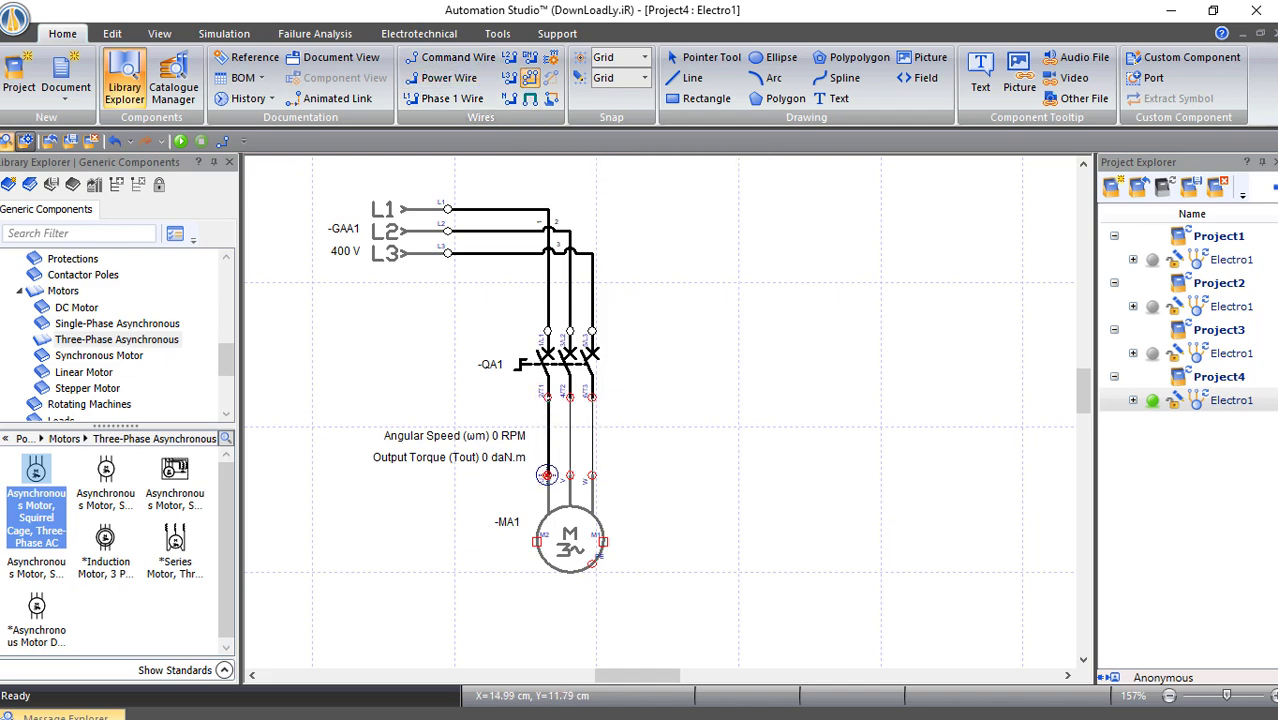
click(546, 474)
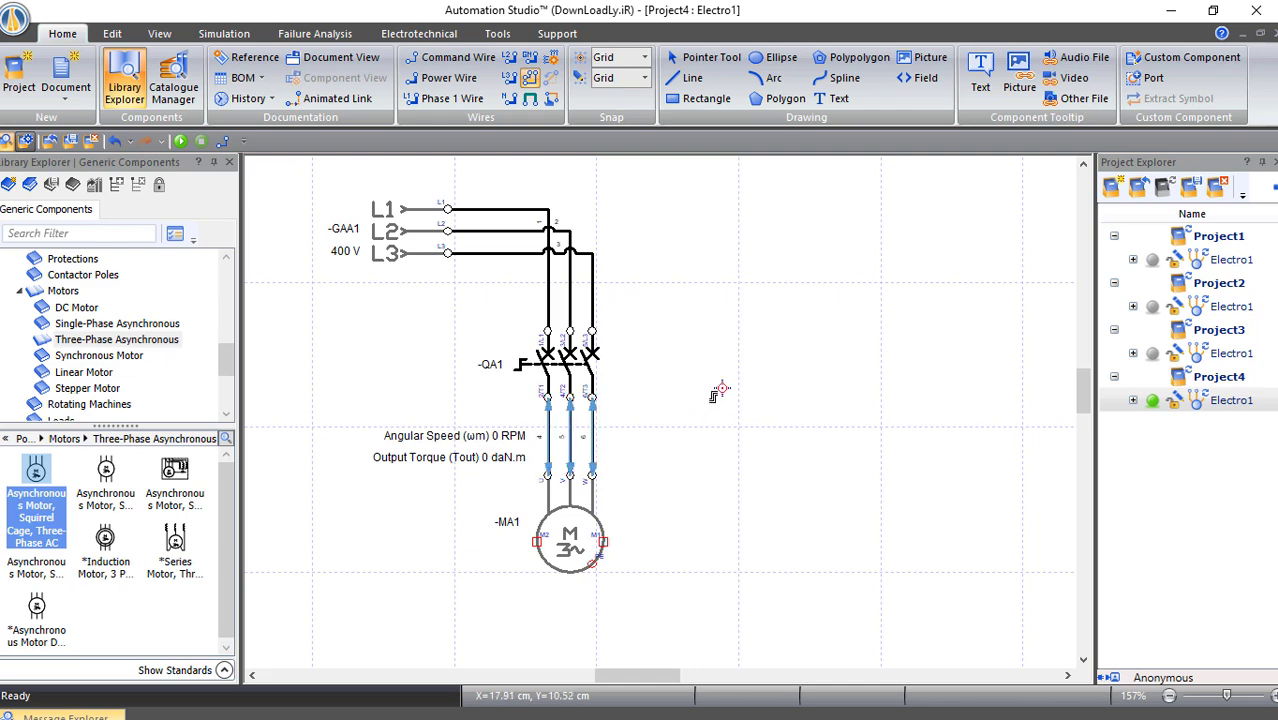
key(Escape)
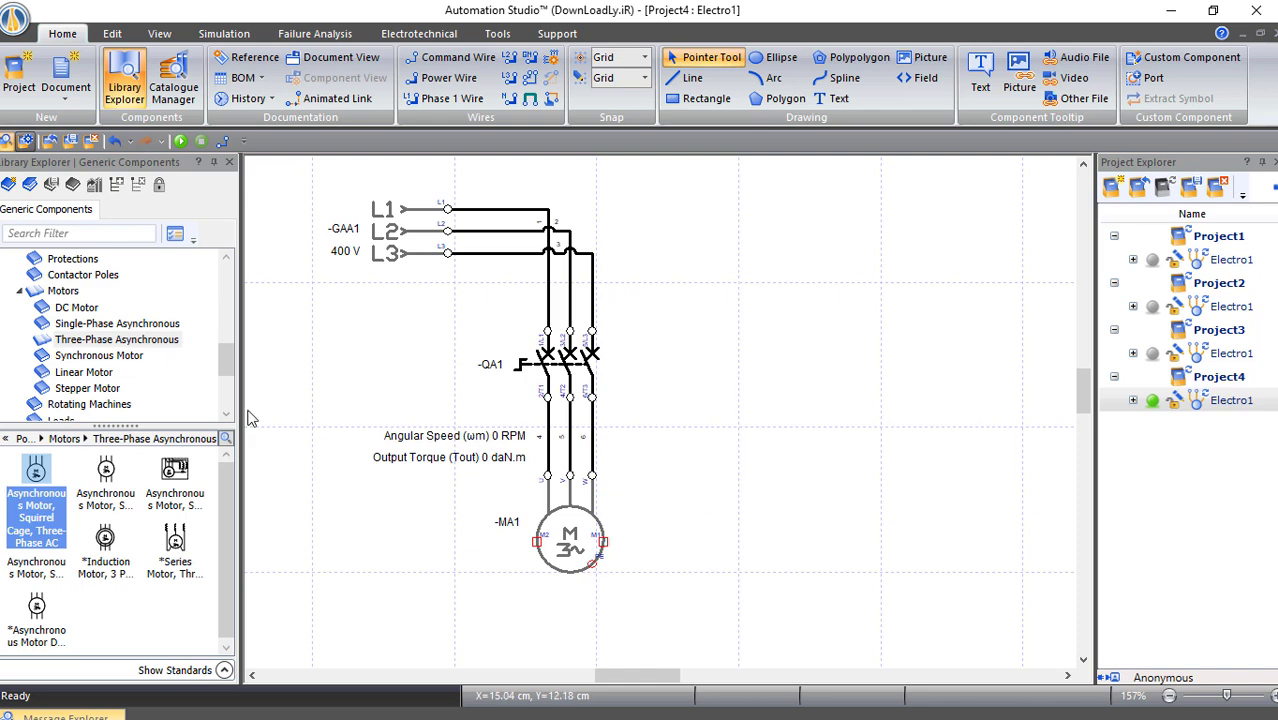
Add a Ground symbol from the Electrotechnical IEC library beside the motor and connect it to motor terminal M1
scroll(87, 360, up, 4)
scroll(85, 358, up, 3)
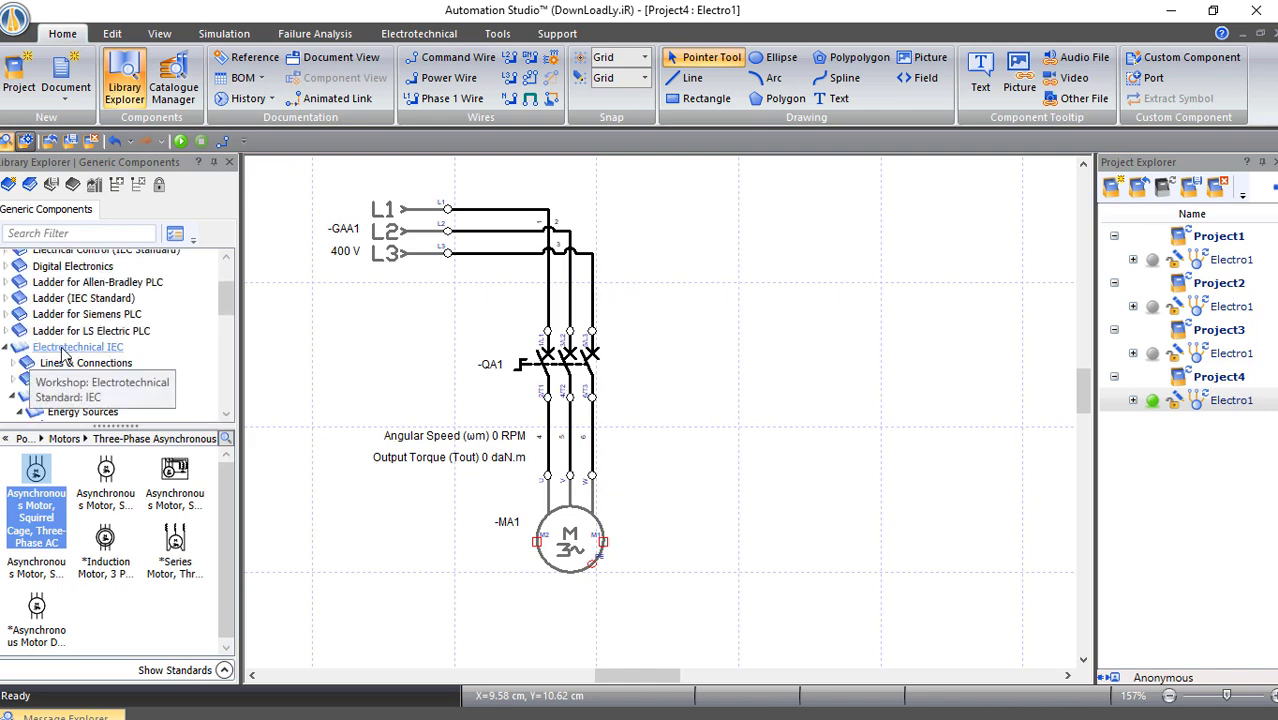
click(97, 350)
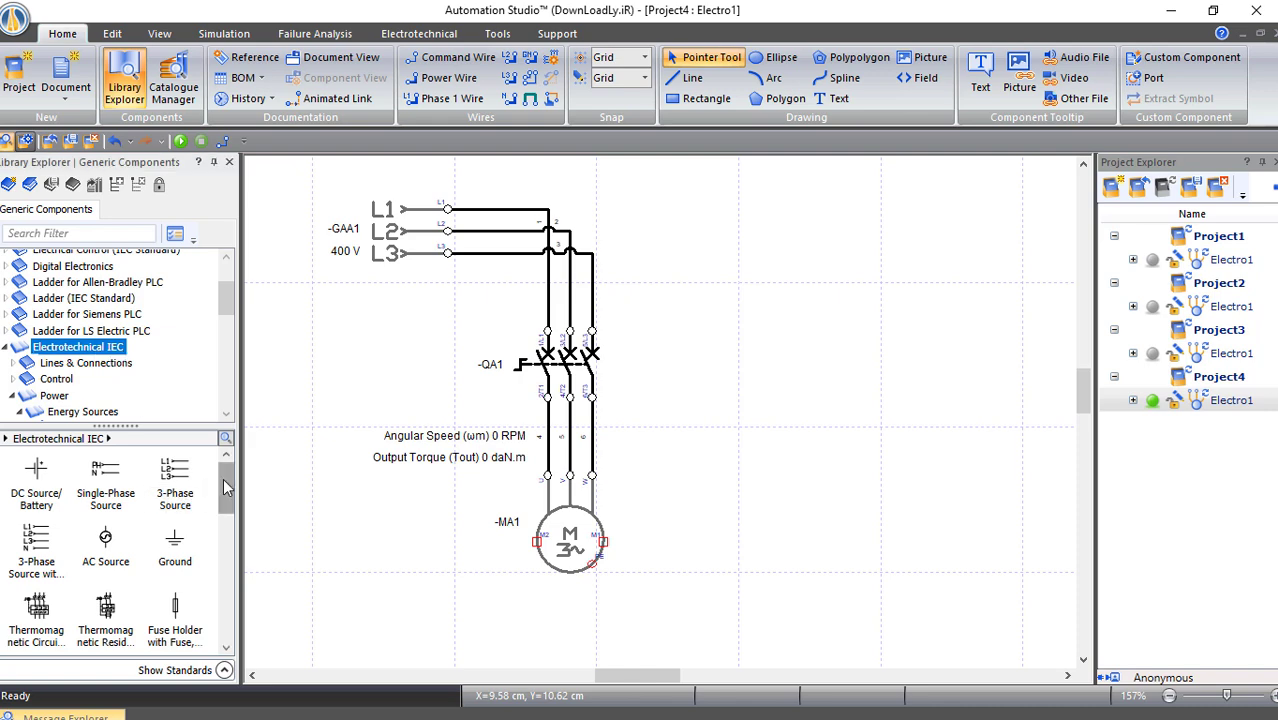
mouse_move(176, 546)
mouse_move(176, 546)
mouse_down()
mouse_move(690, 565)
mouse_move(692, 541)
mouse_move(603, 543)
mouse_up()
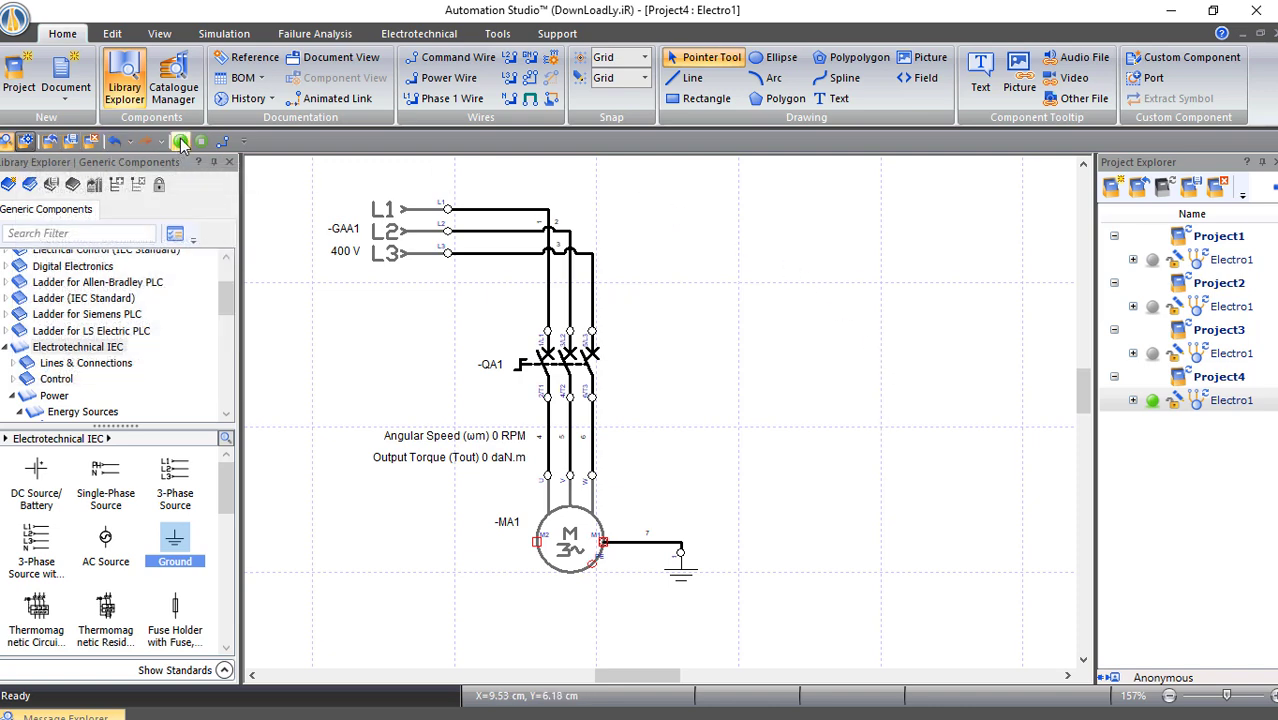
Run the normal simulation and switch circuit breaker -QA1 on and off twice to check the motor's starting and coasting
click(222, 34)
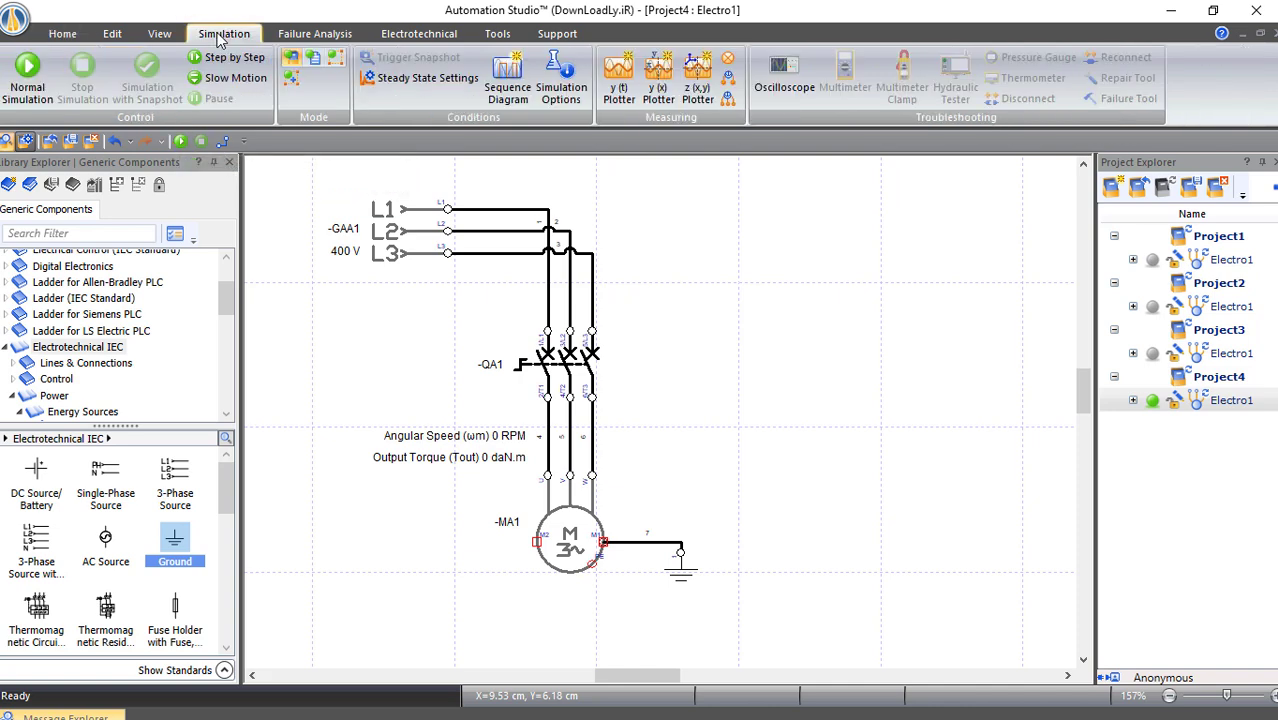
click(28, 66)
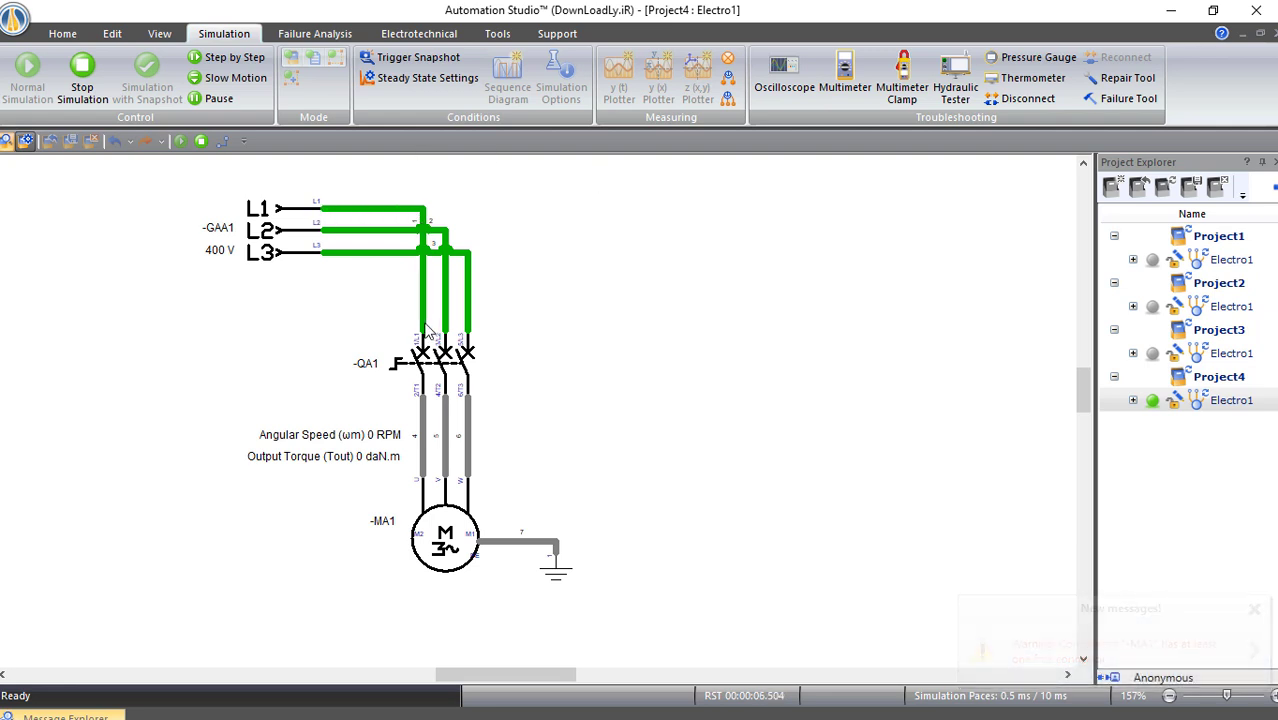
click(399, 370)
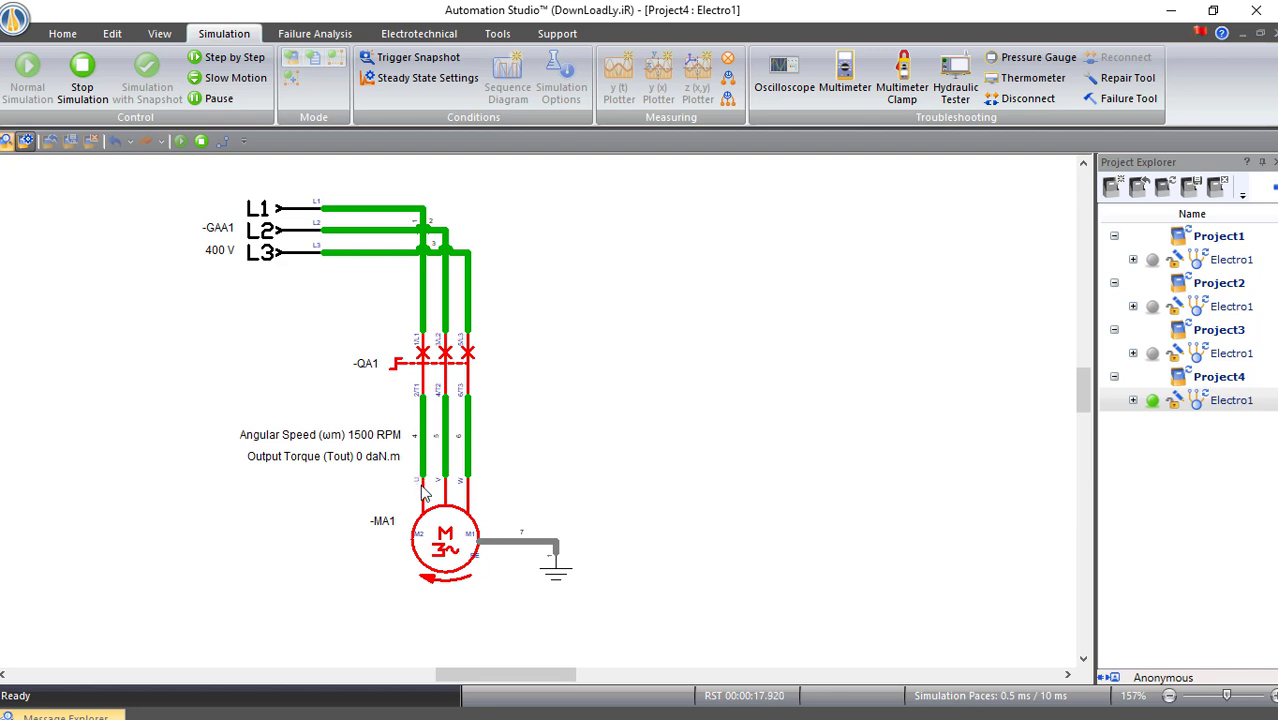
mouse_move(478, 578)
click(398, 366)
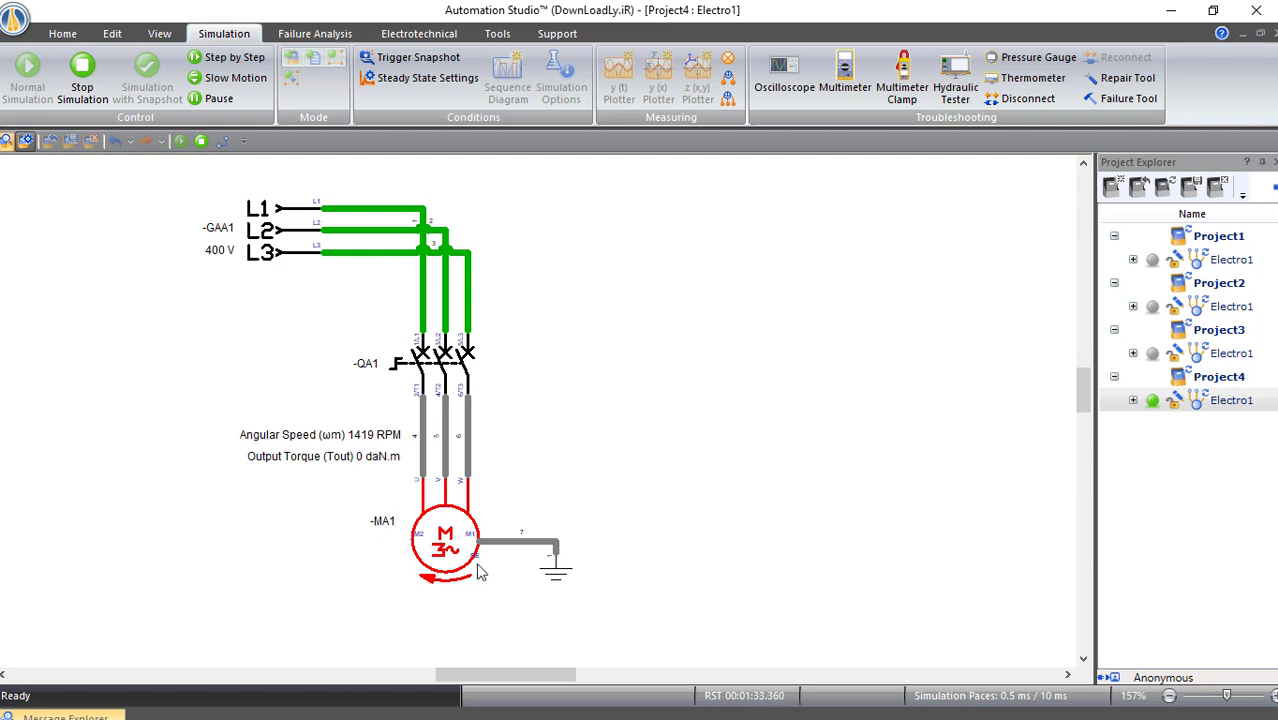
mouse_move(425, 560)
click(403, 372)
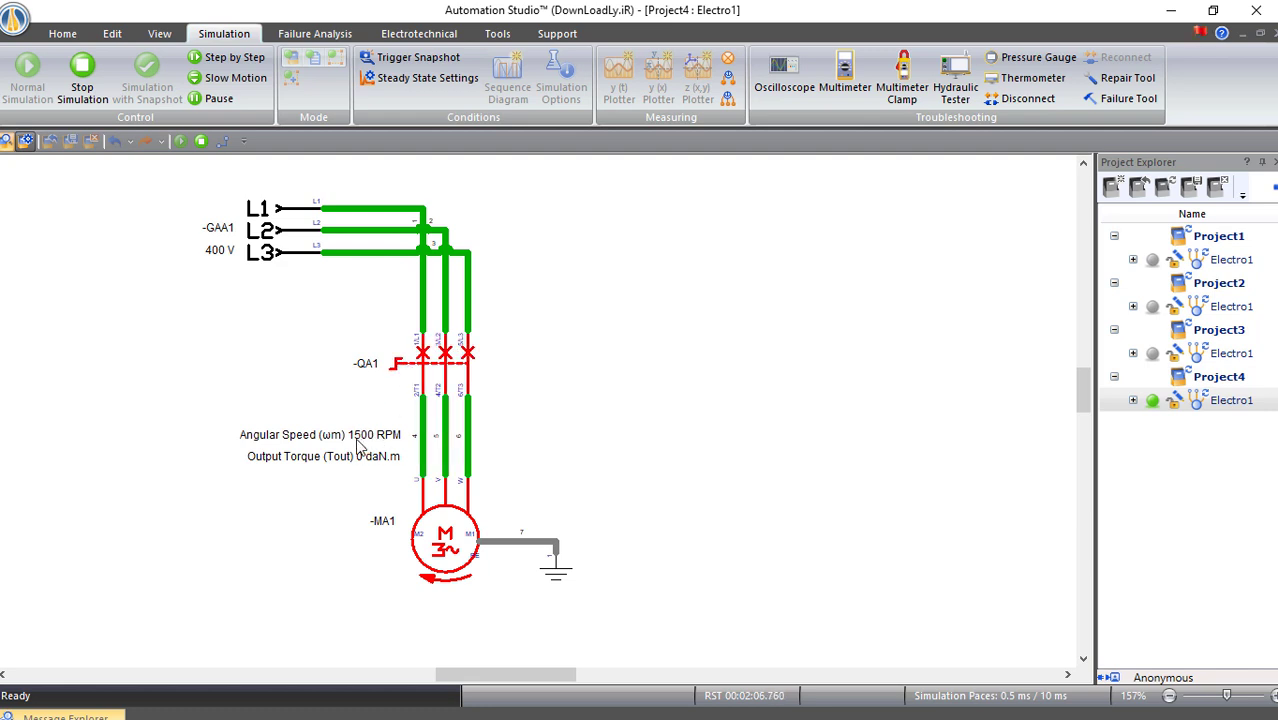
mouse_move(428, 510)
click(397, 368)
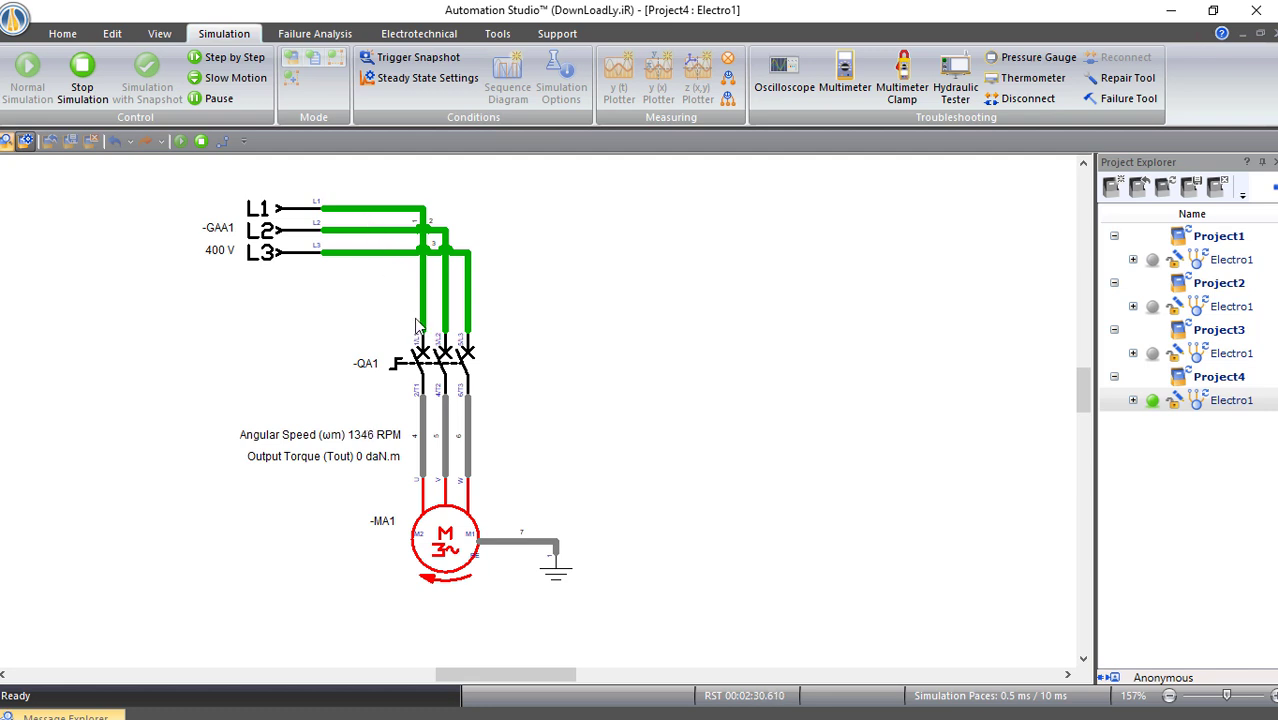
mouse_move(441, 541)
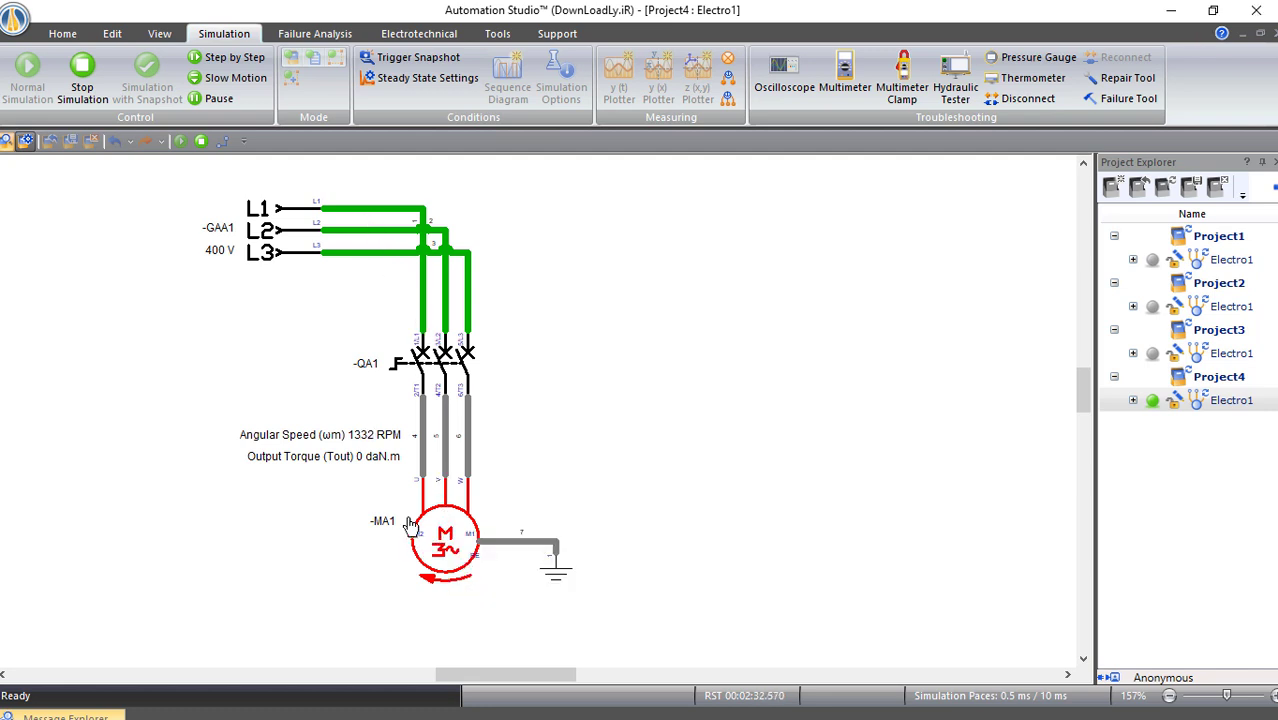
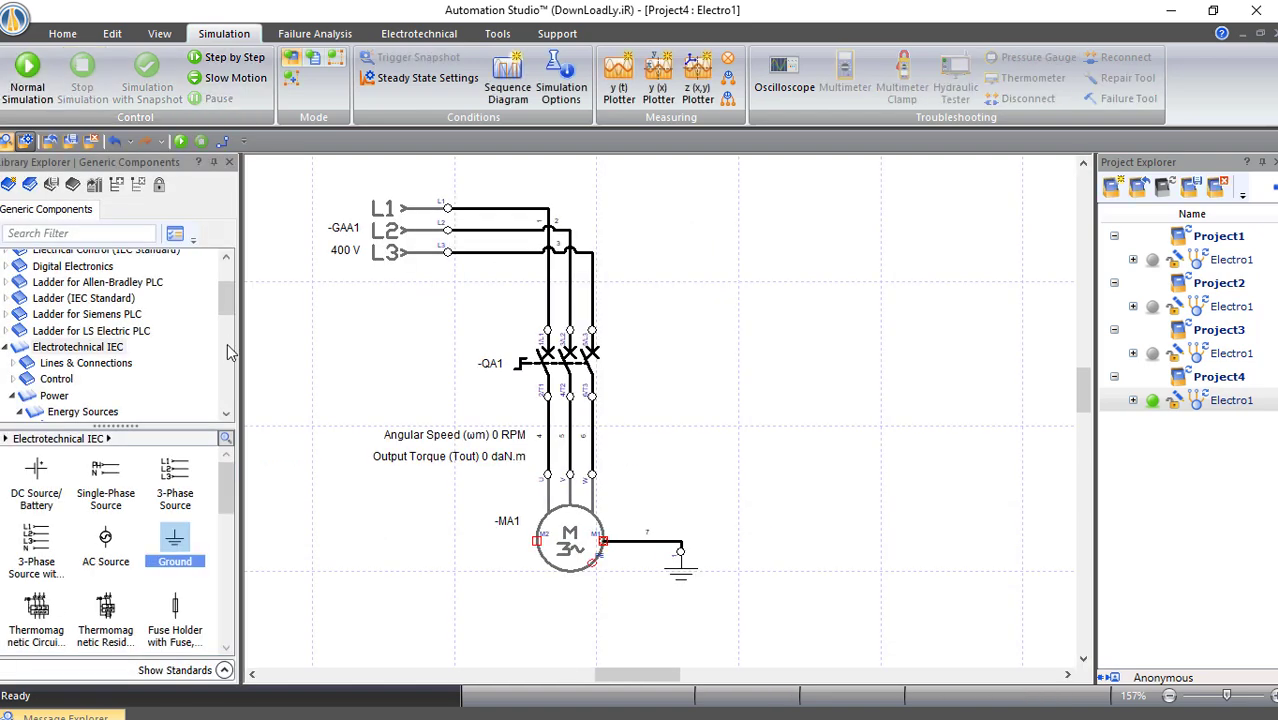
Place a second three-pole circuit breaker from the power protections library beside -QA1
drag(226, 300, 226, 353)
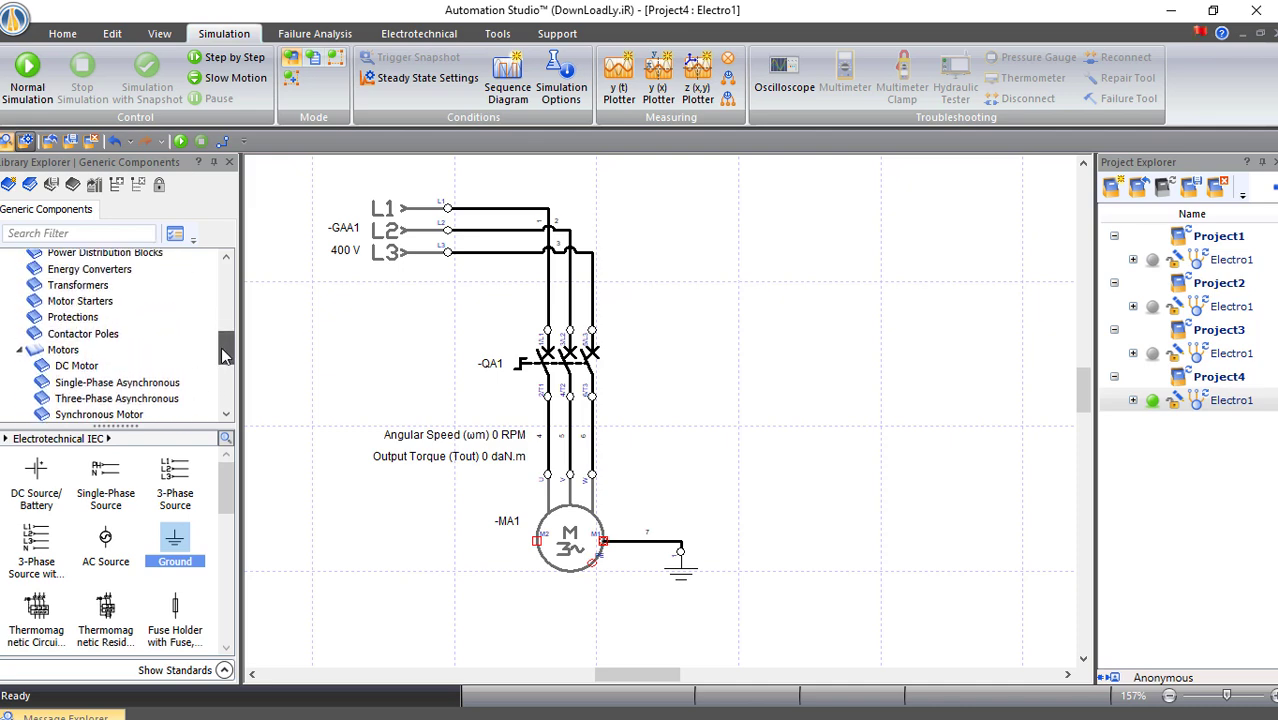
click(88, 318)
scroll(52, 605, down, 1)
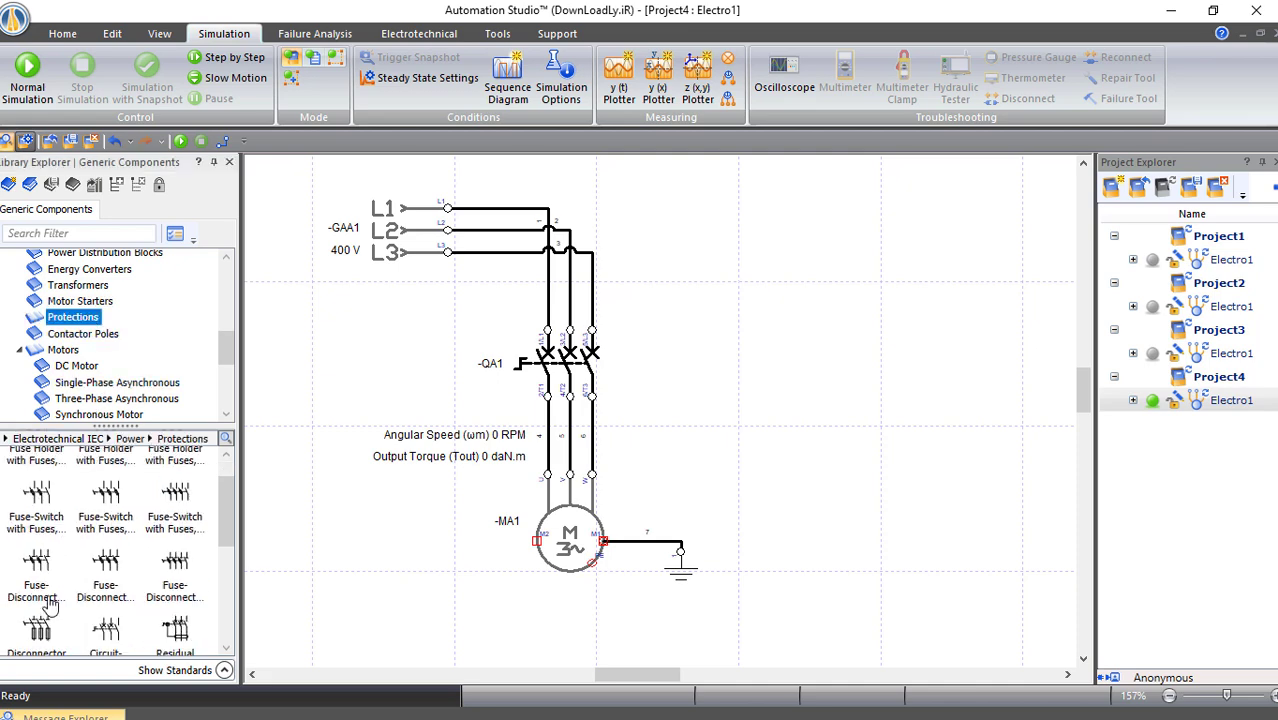
scroll(52, 605, down, 3)
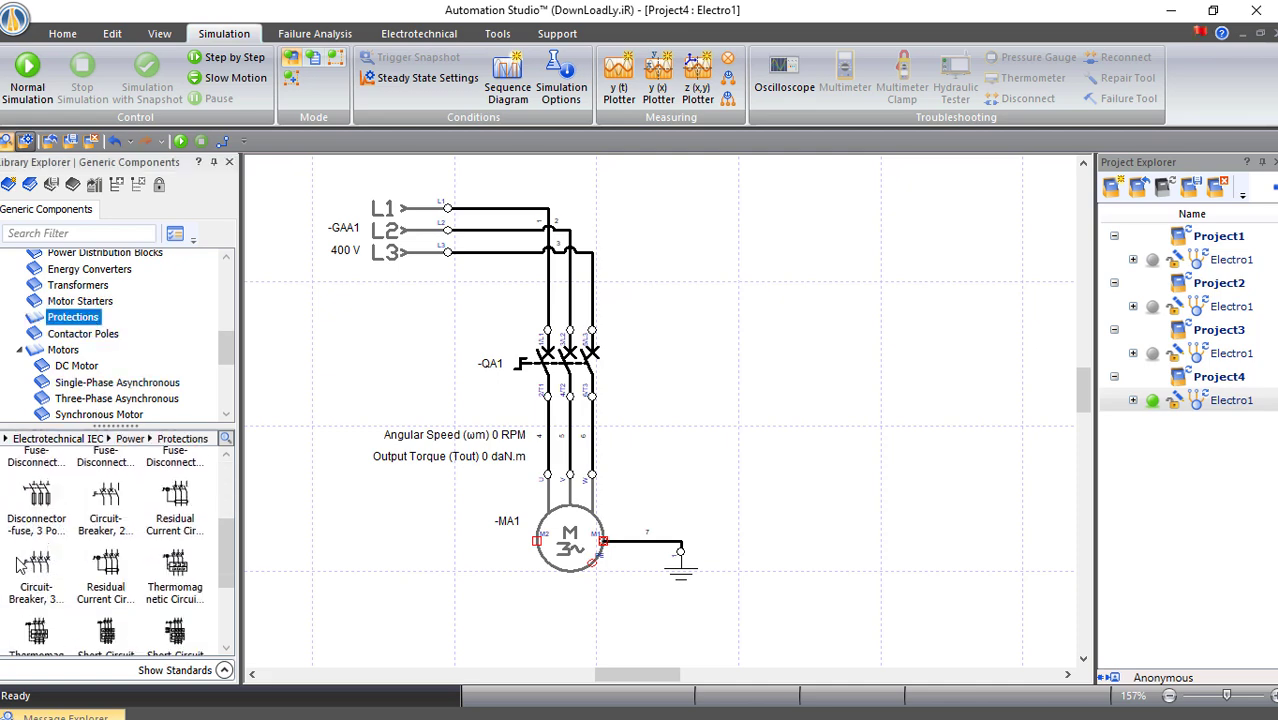
drag(34, 565, 695, 340)
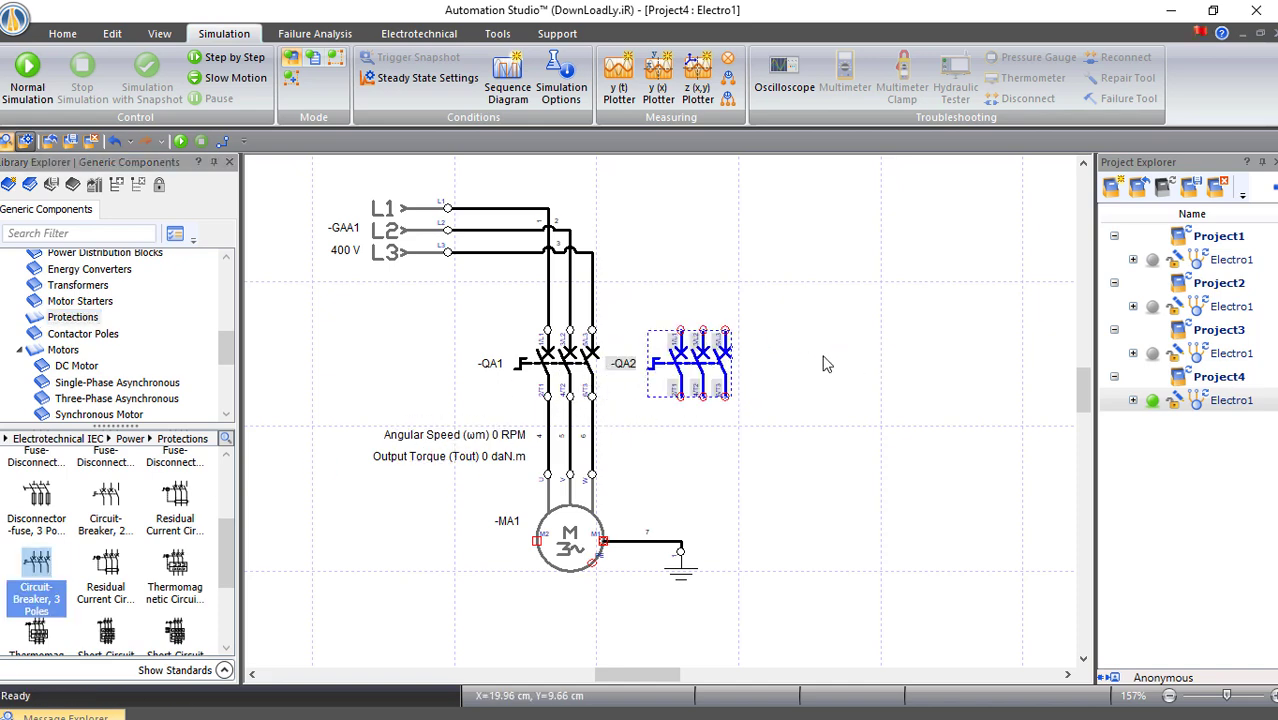
click(824, 360)
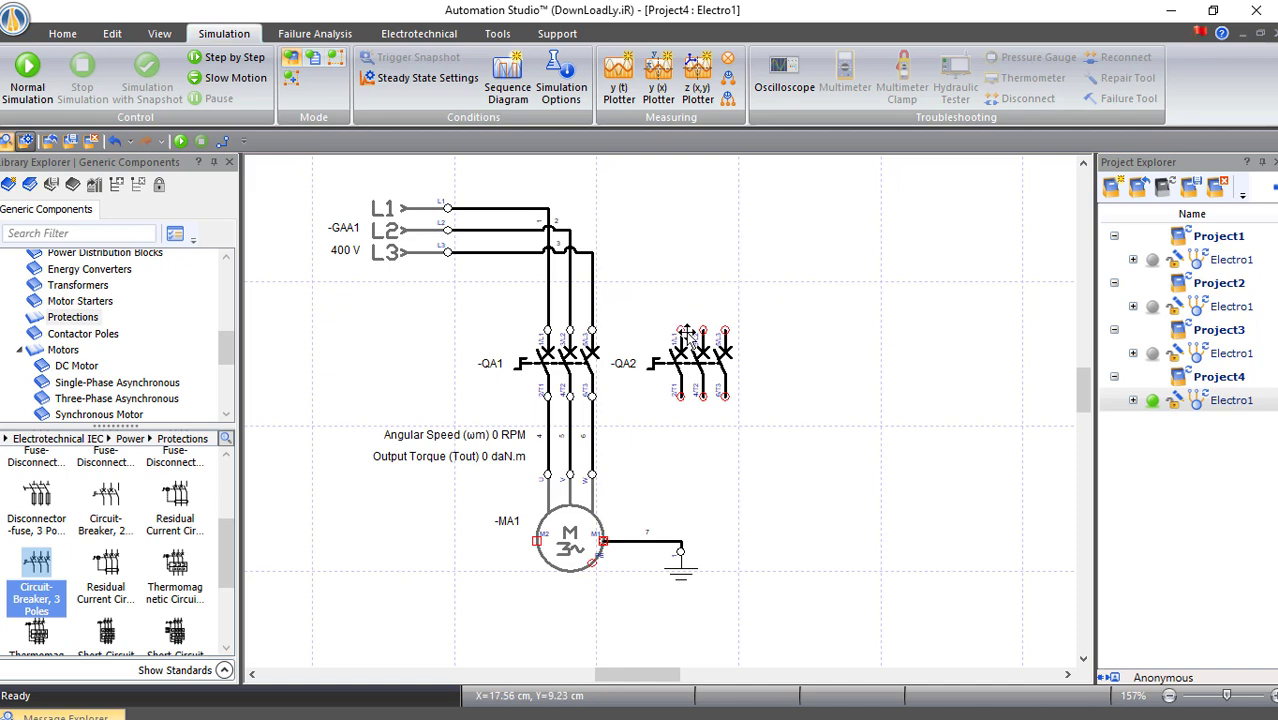
Wire -QA2's three upper terminals, in order, to source phases L2, L1 and L3 so that two phases are swapped
drag(681, 330, 450, 229)
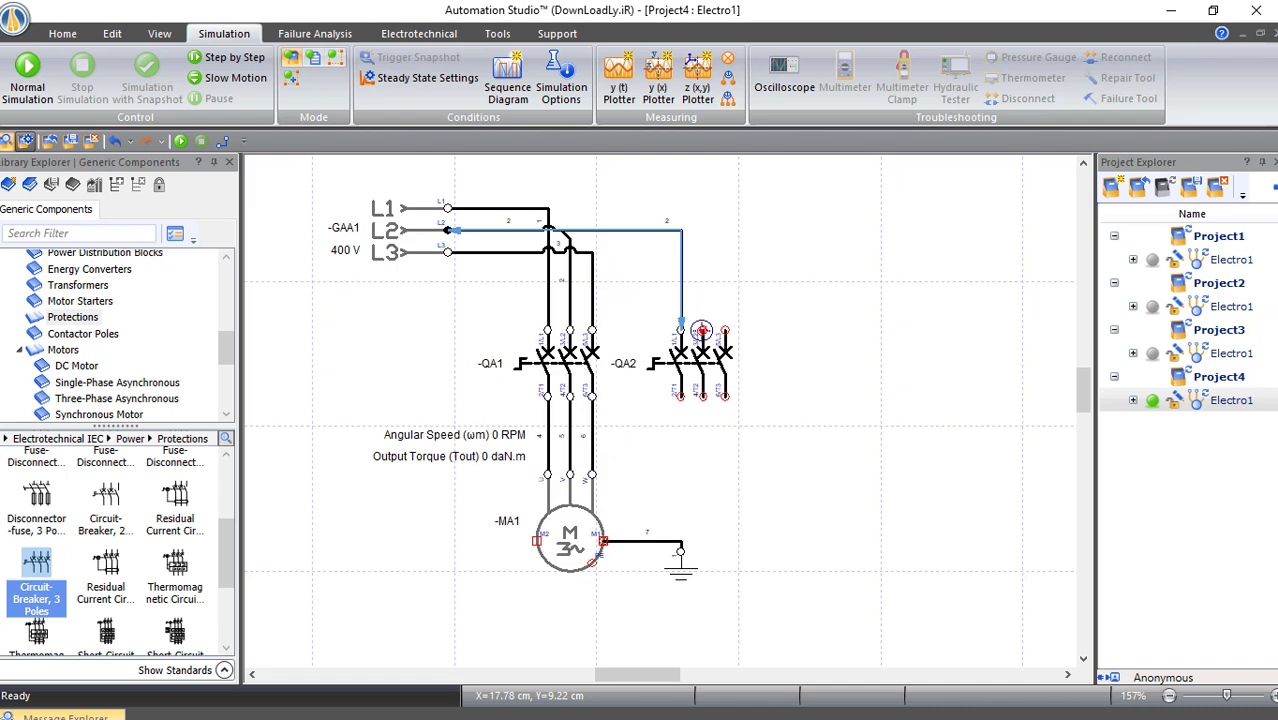
drag(701, 330, 449, 207)
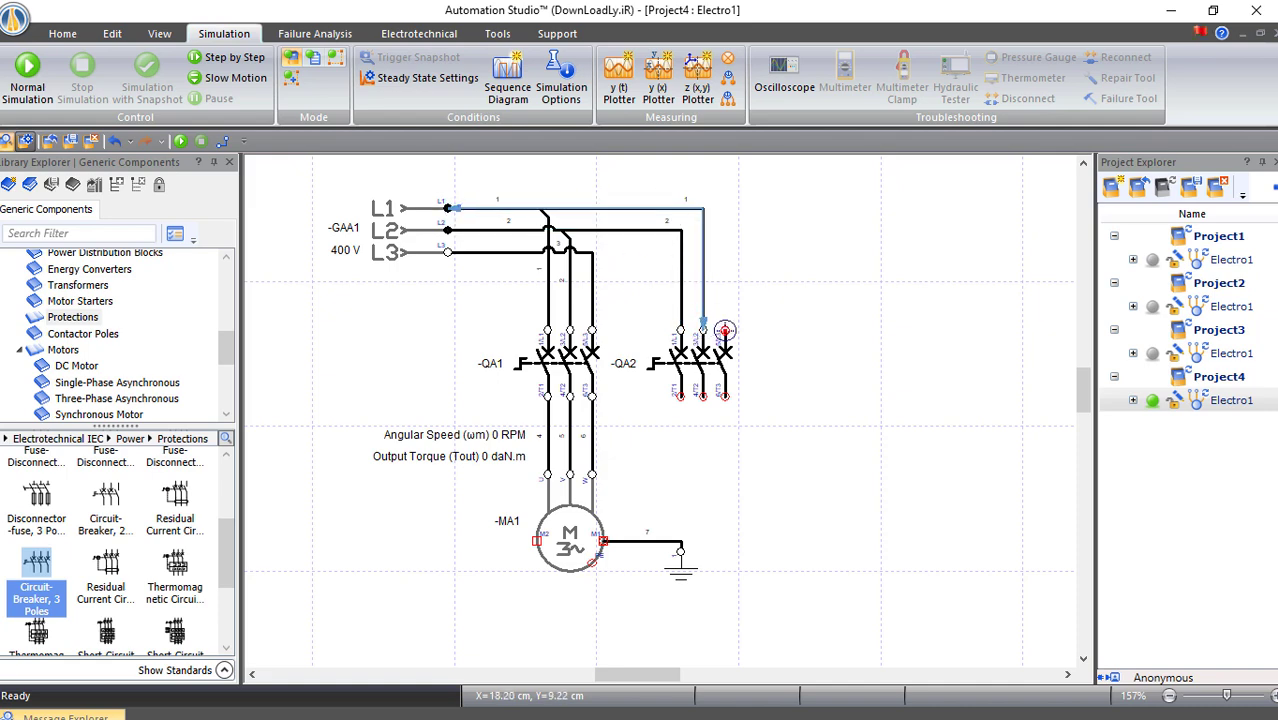
click(724, 330)
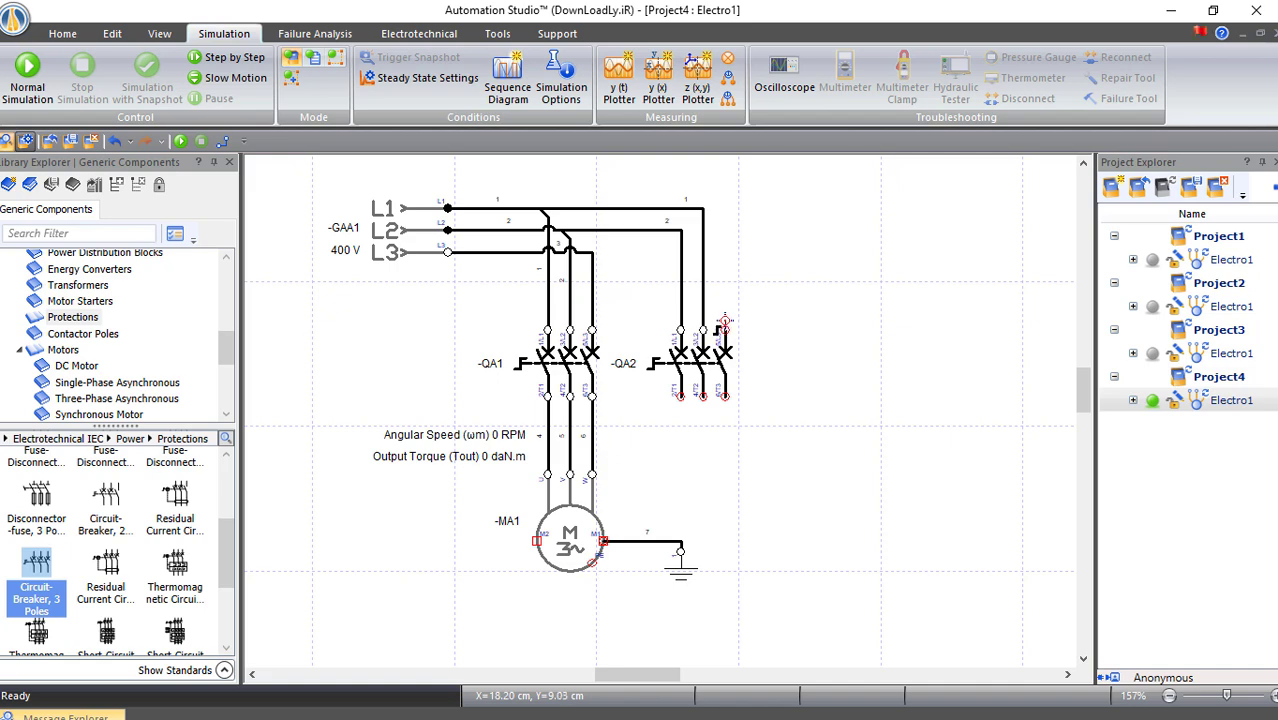
drag(725, 329, 448, 251)
click(447, 347)
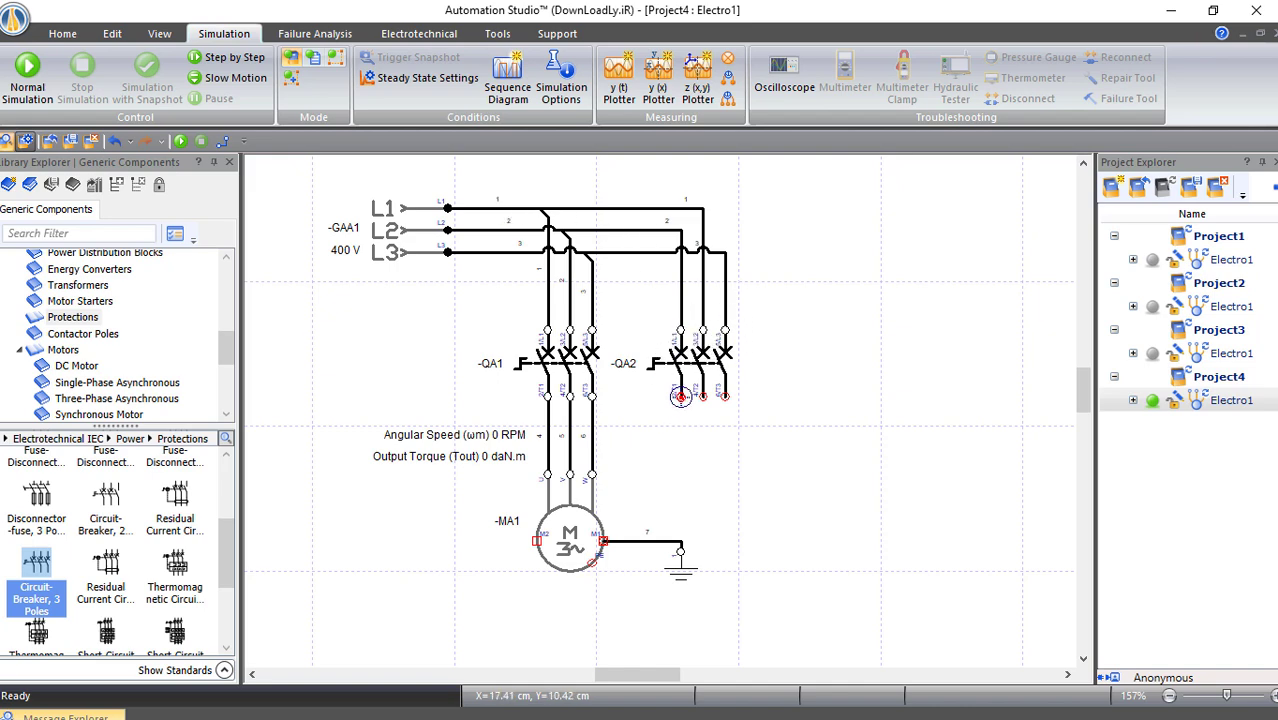
Wire -QA2's lower terminals 2/T1 and 4/T2 to the matching -QA1 terminals, and 6/T3 to motor terminal W
drag(681, 397, 547, 475)
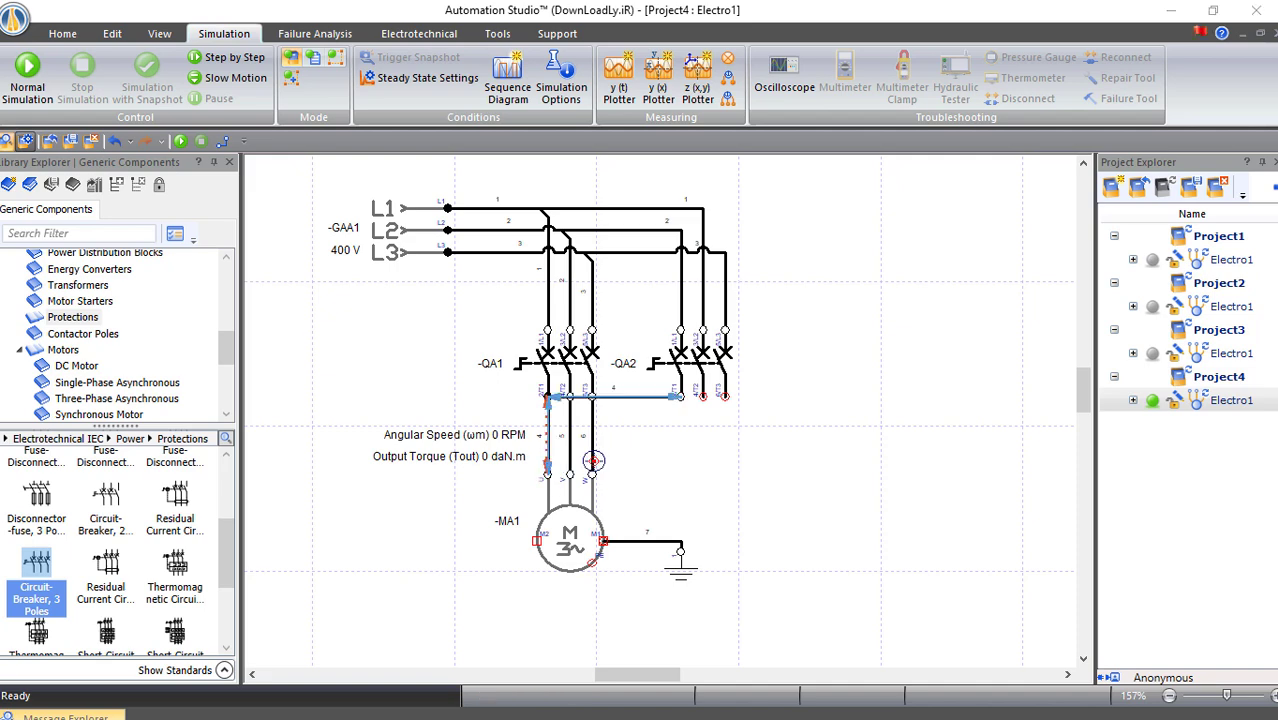
click(696, 436)
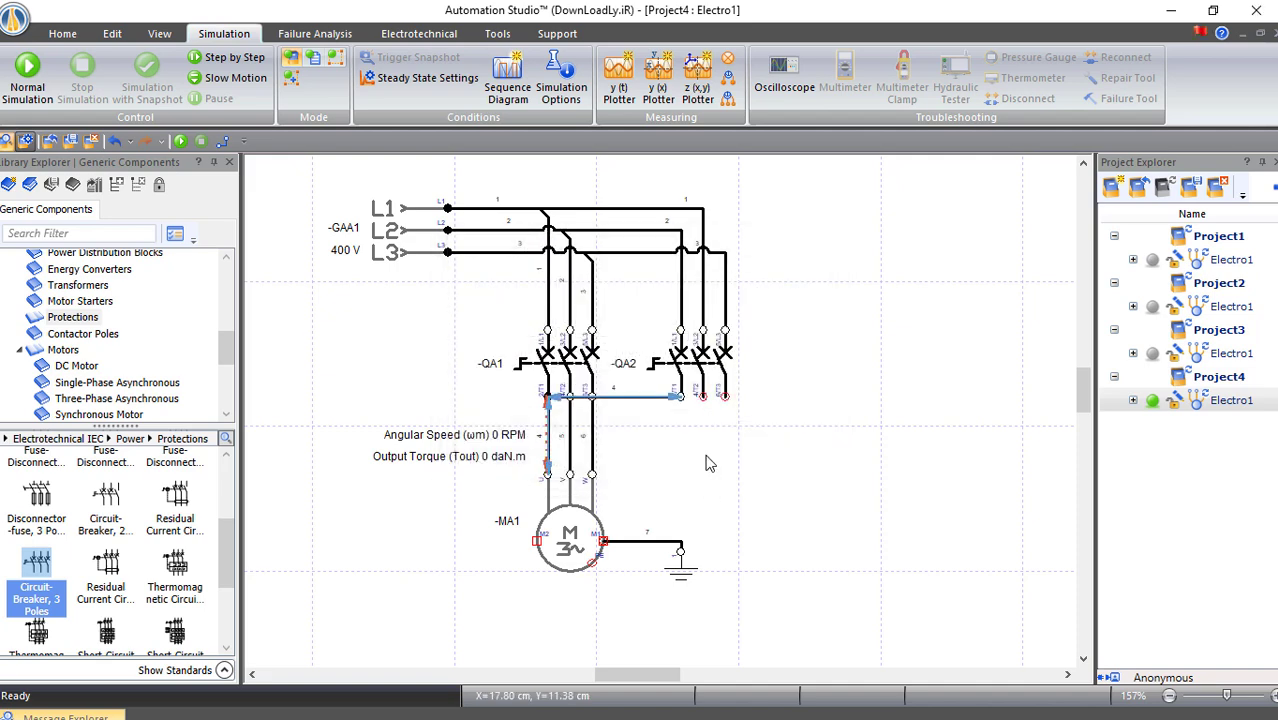
drag(703, 397, 570, 436)
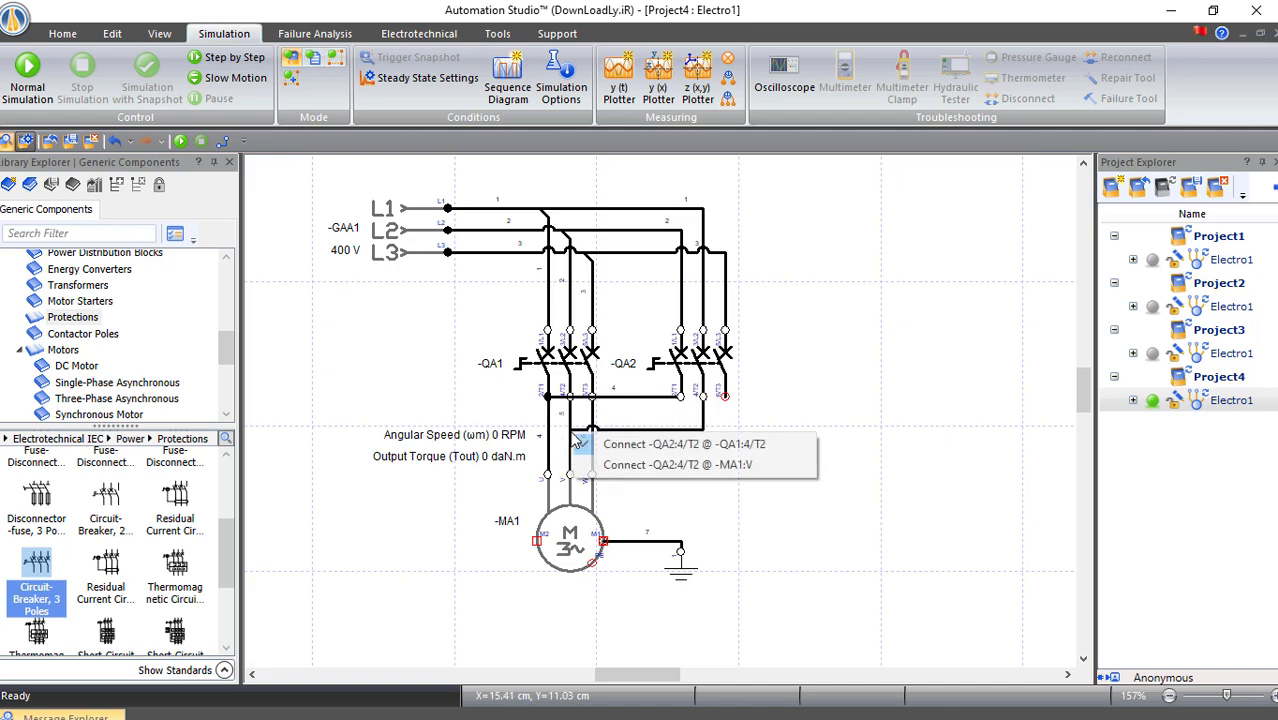
click(690, 467)
click(750, 422)
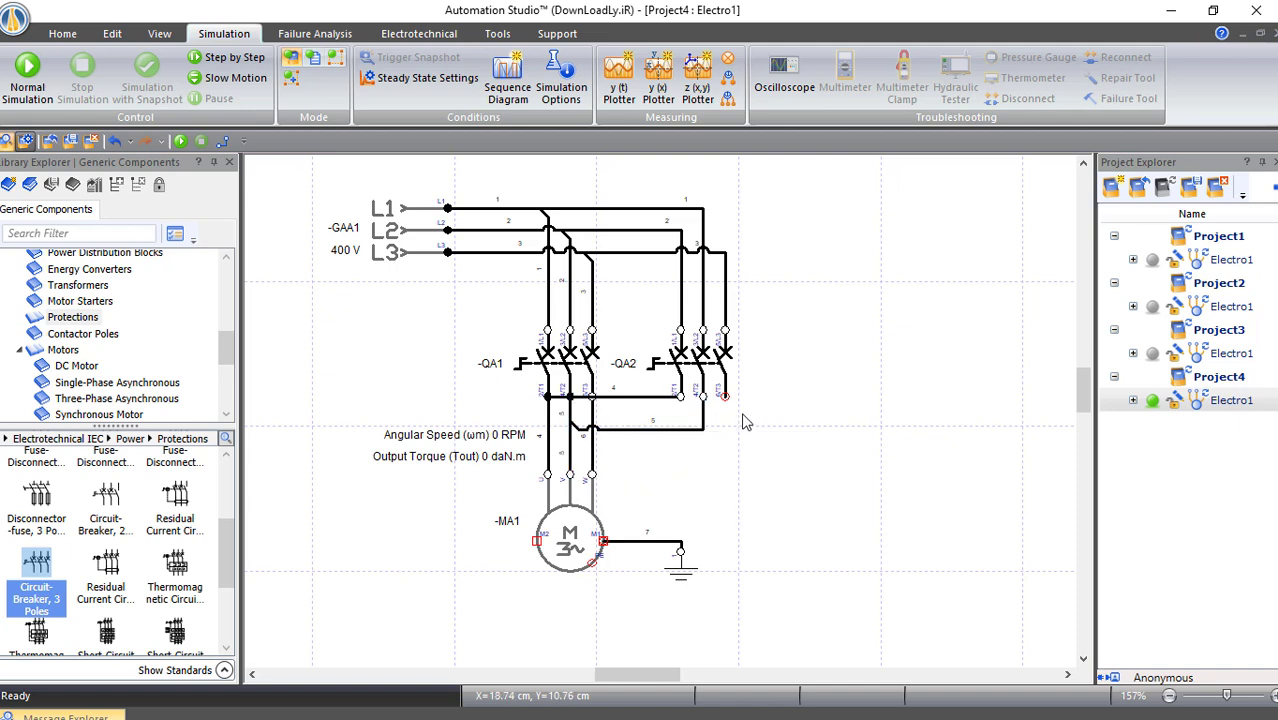
drag(725, 397, 591, 474)
click(812, 508)
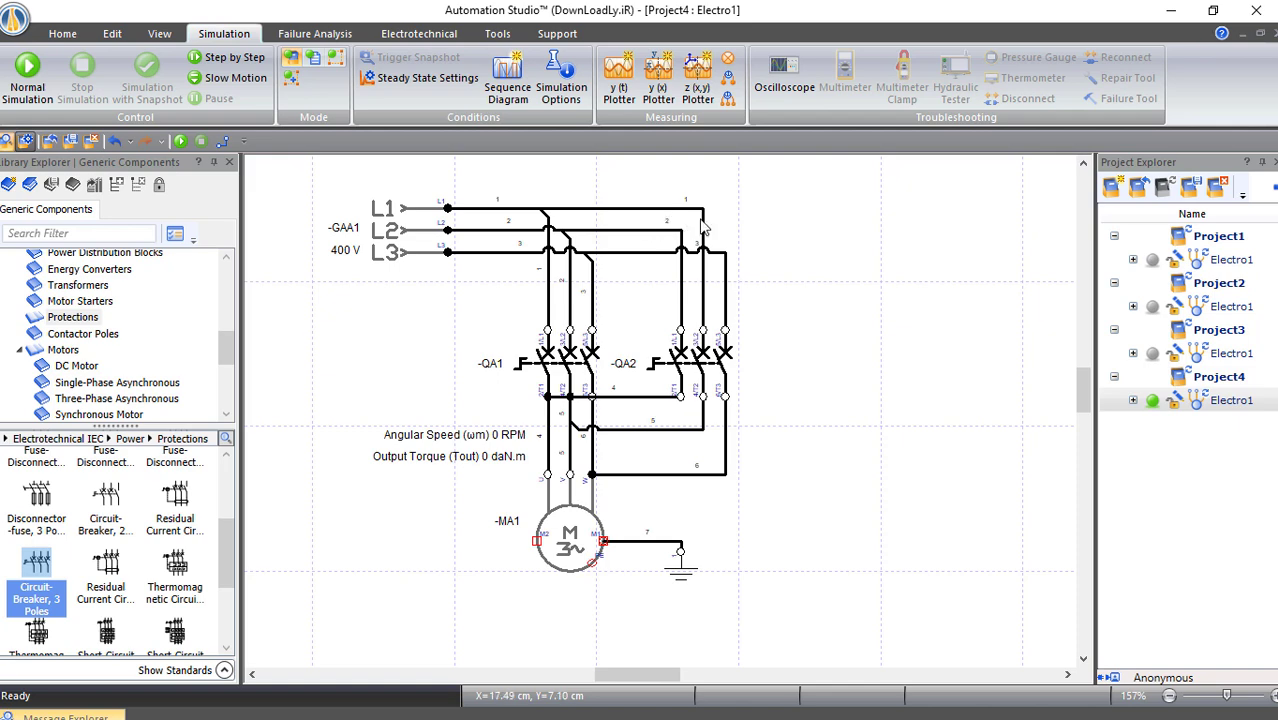
Run the simulation and switch -QA1 on and off, followed by -QA2, to test the motor in both rotation directions
mouse_move(599, 497)
key(F9)
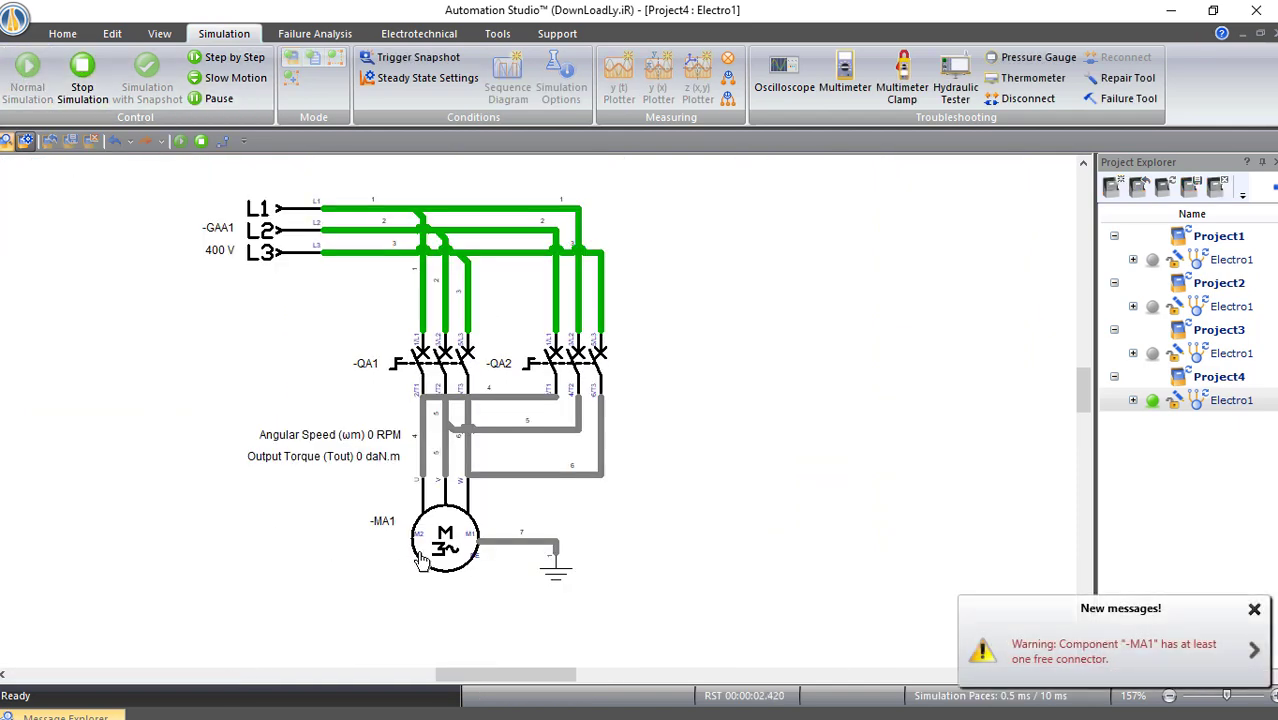
mouse_move(421, 558)
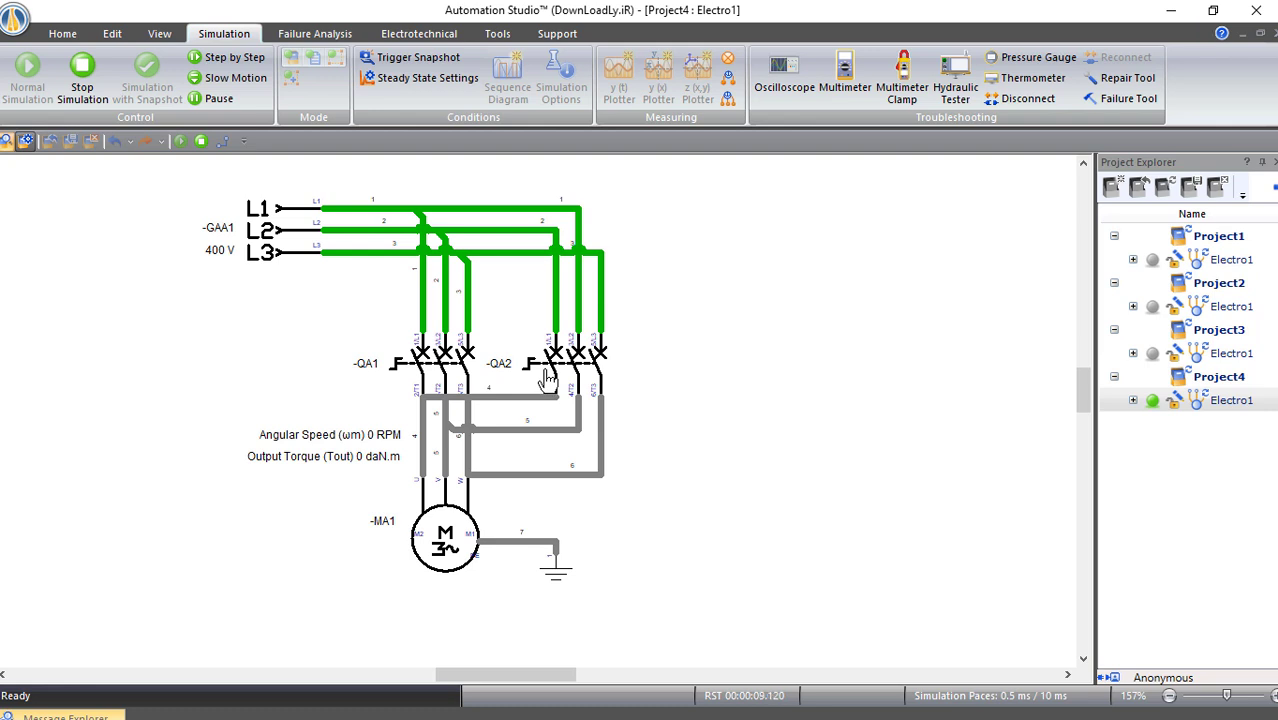
click(445, 358)
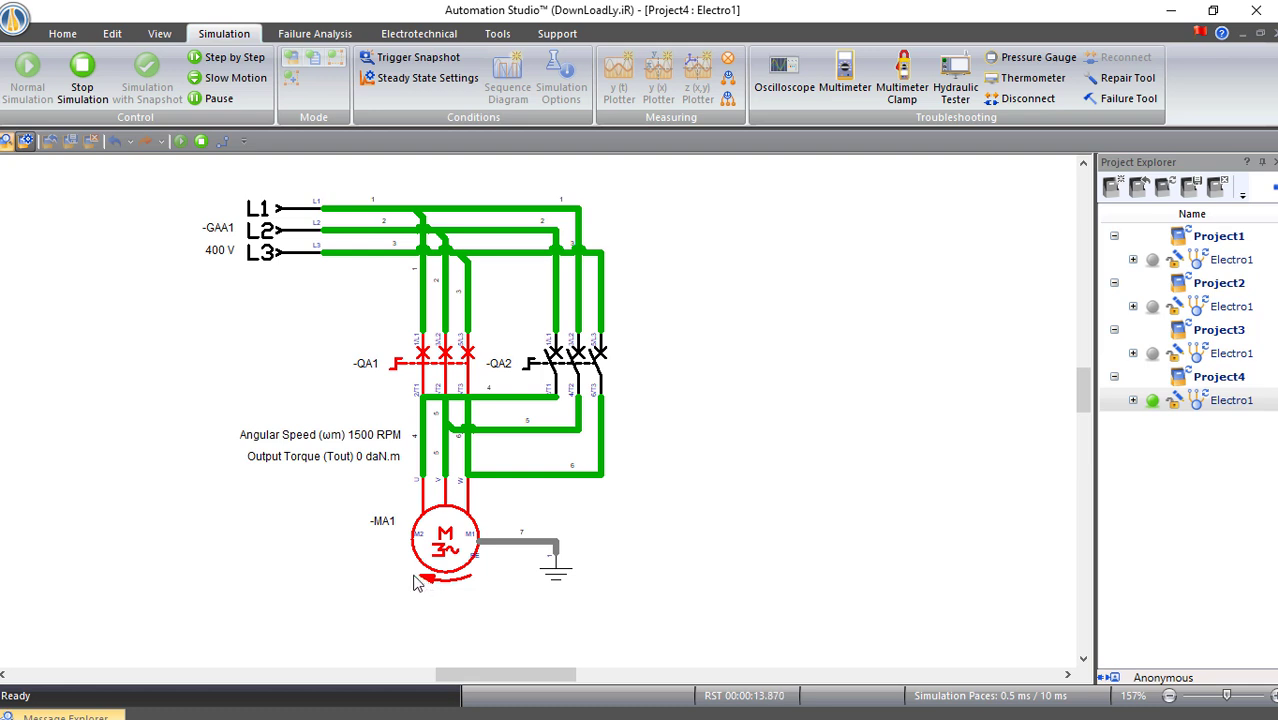
click(423, 360)
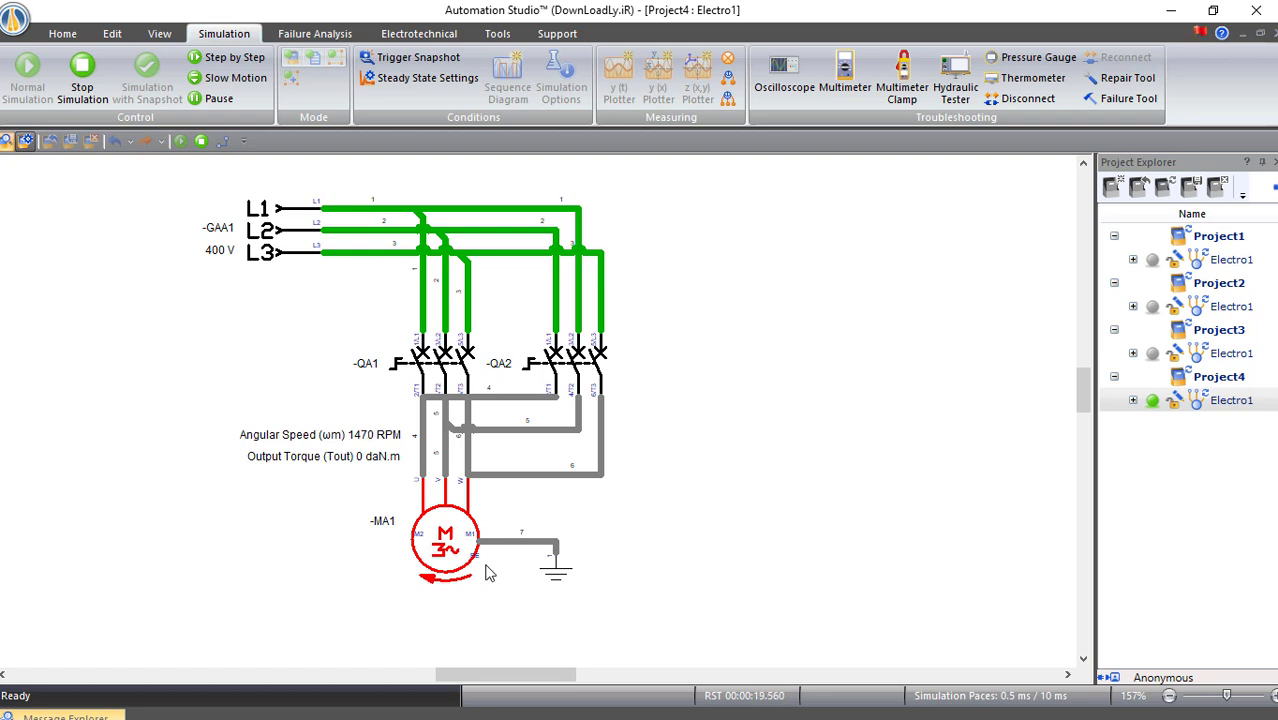
click(574, 362)
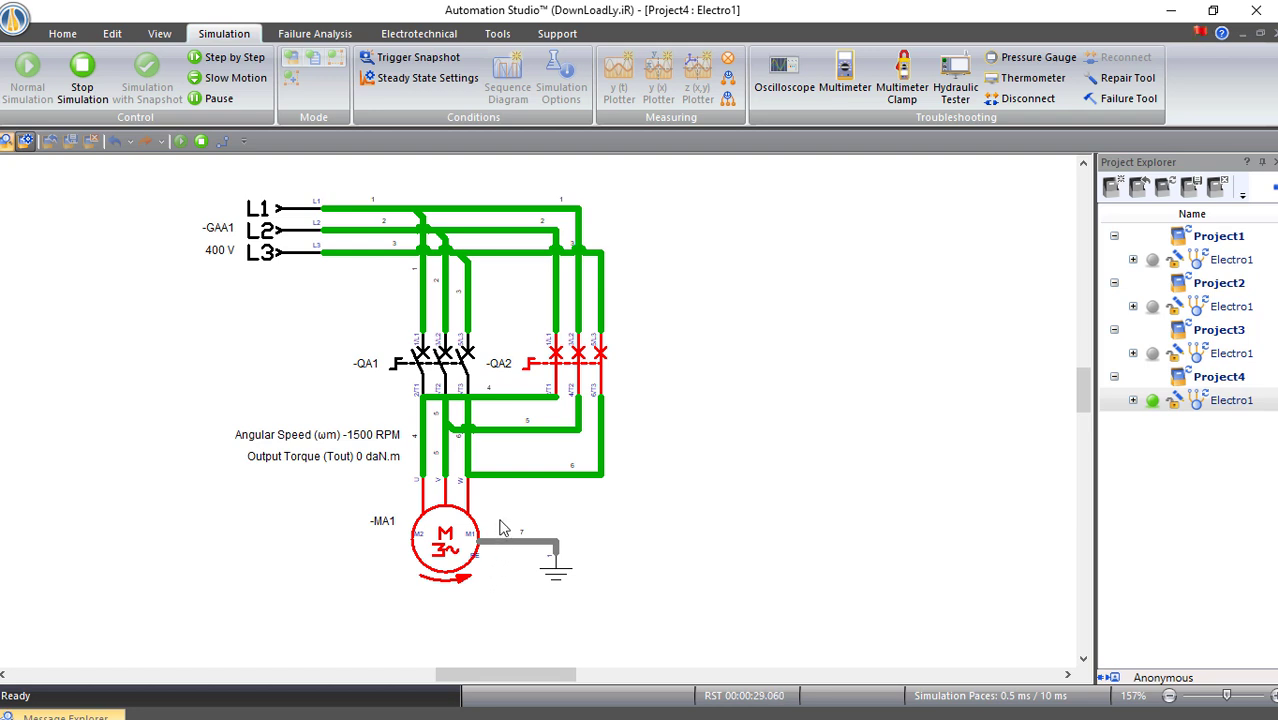
click(578, 356)
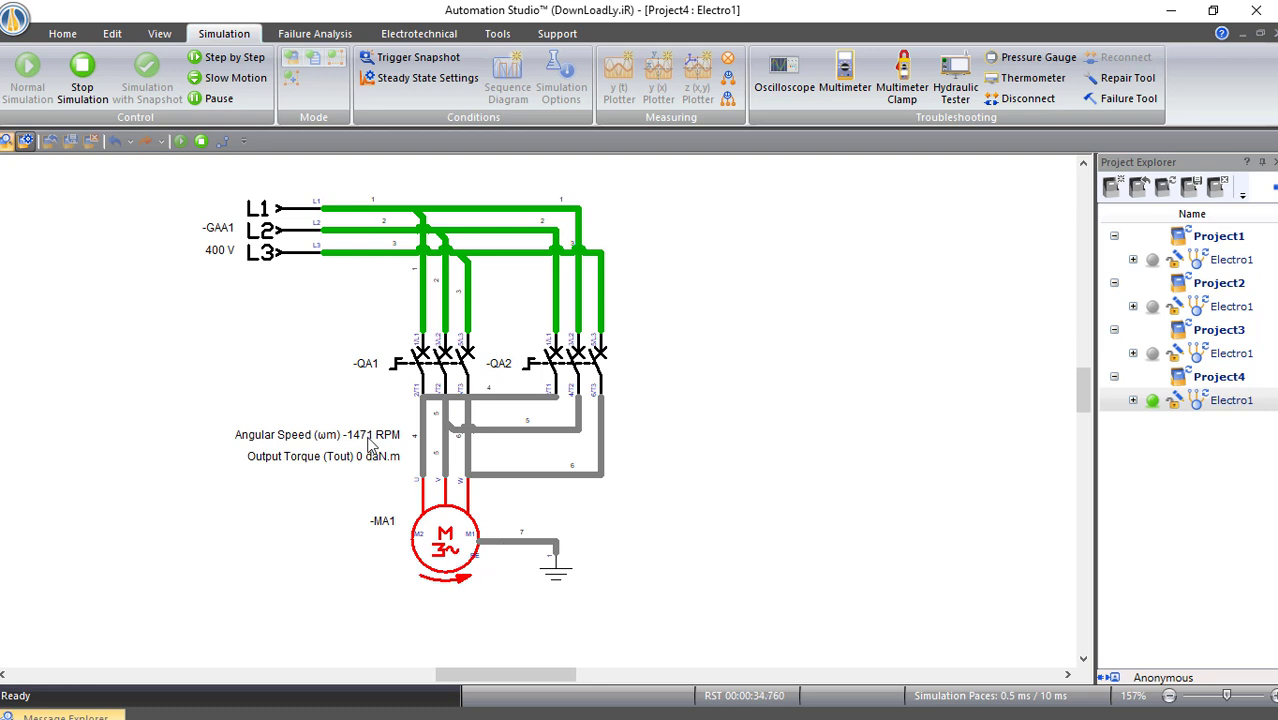
Switch on -QA1 and also operate -QA2 while it is closed to test both breakers together
click(410, 364)
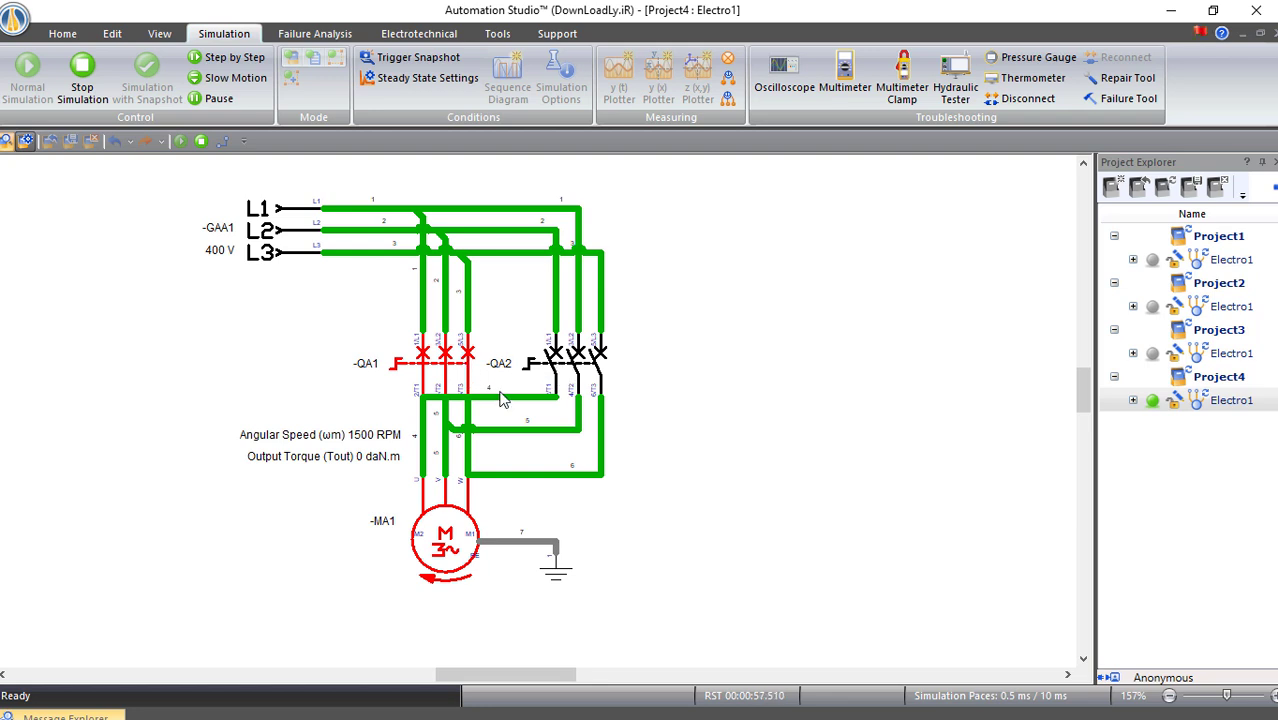
click(562, 370)
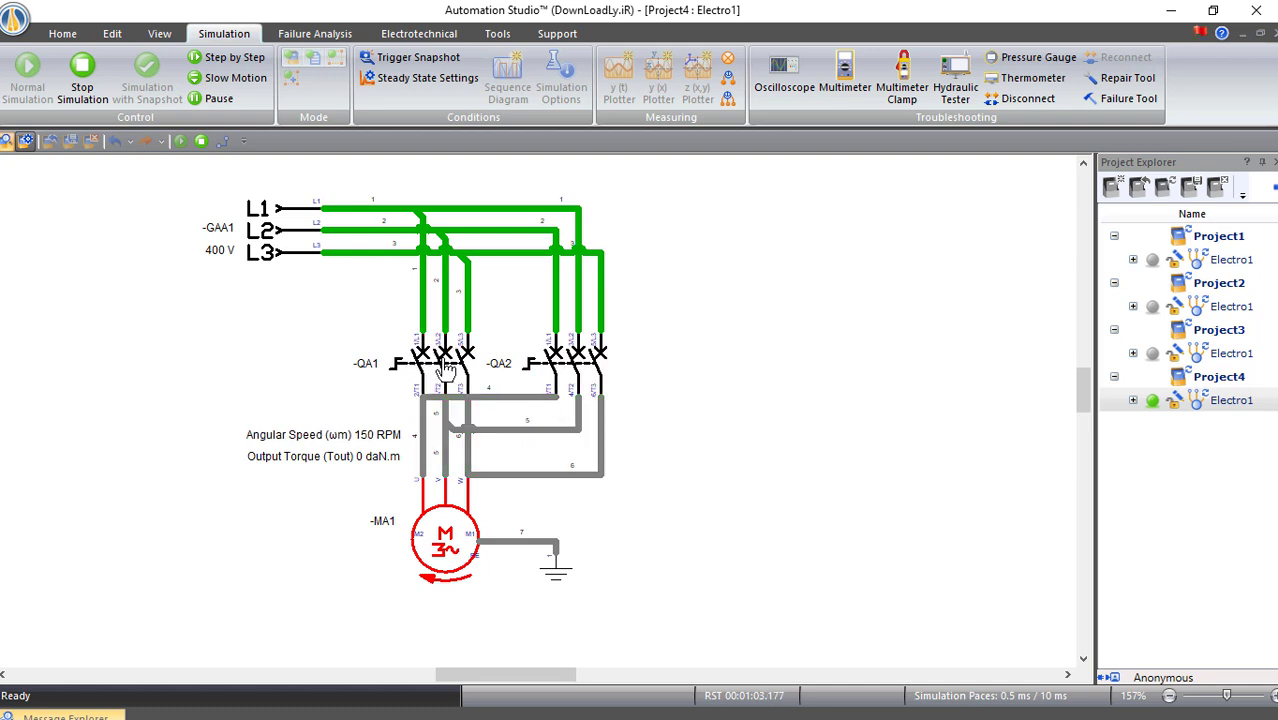